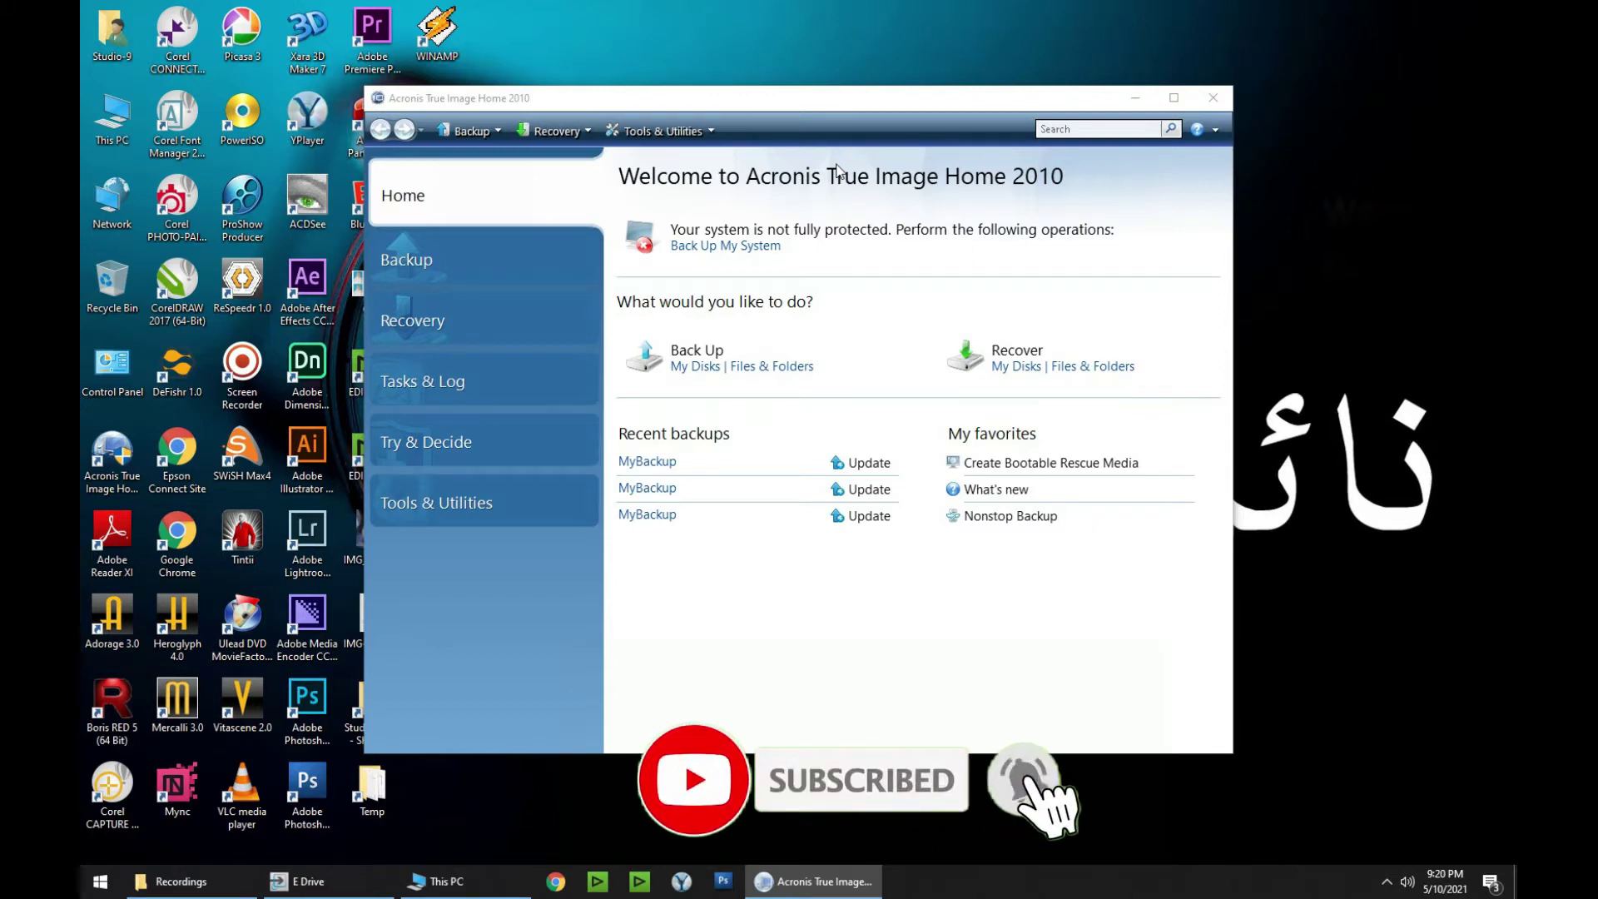
Step: Start a disk recovery and check the computer's drives in File Explorer before returning to the Acronis recovery wizard
left_click(1019, 341)
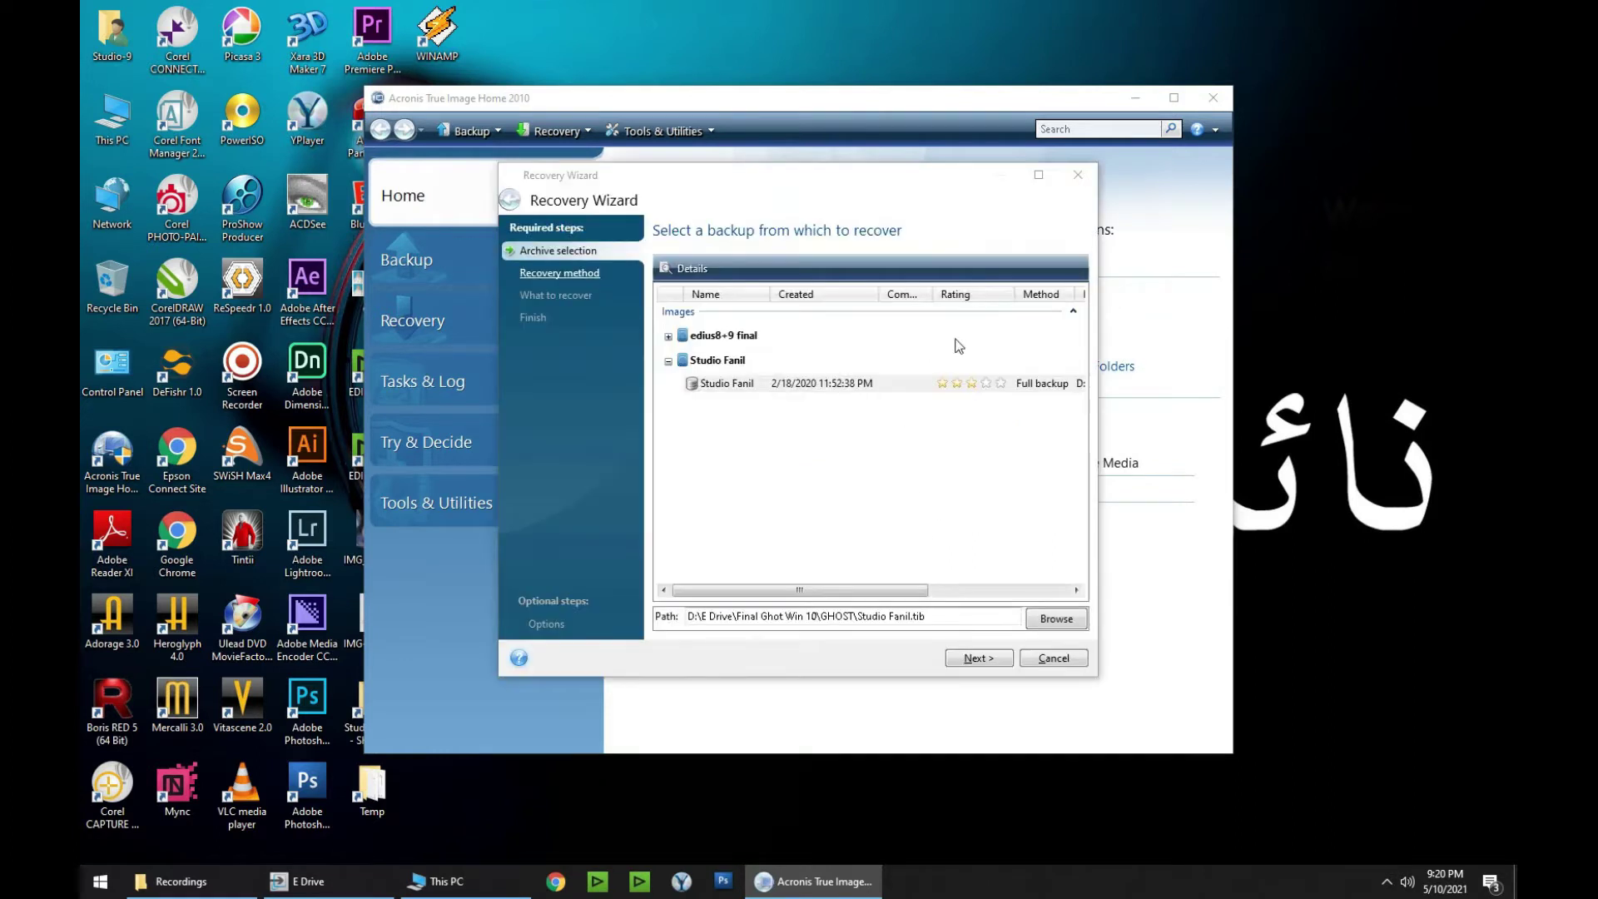
left_click(1066, 625)
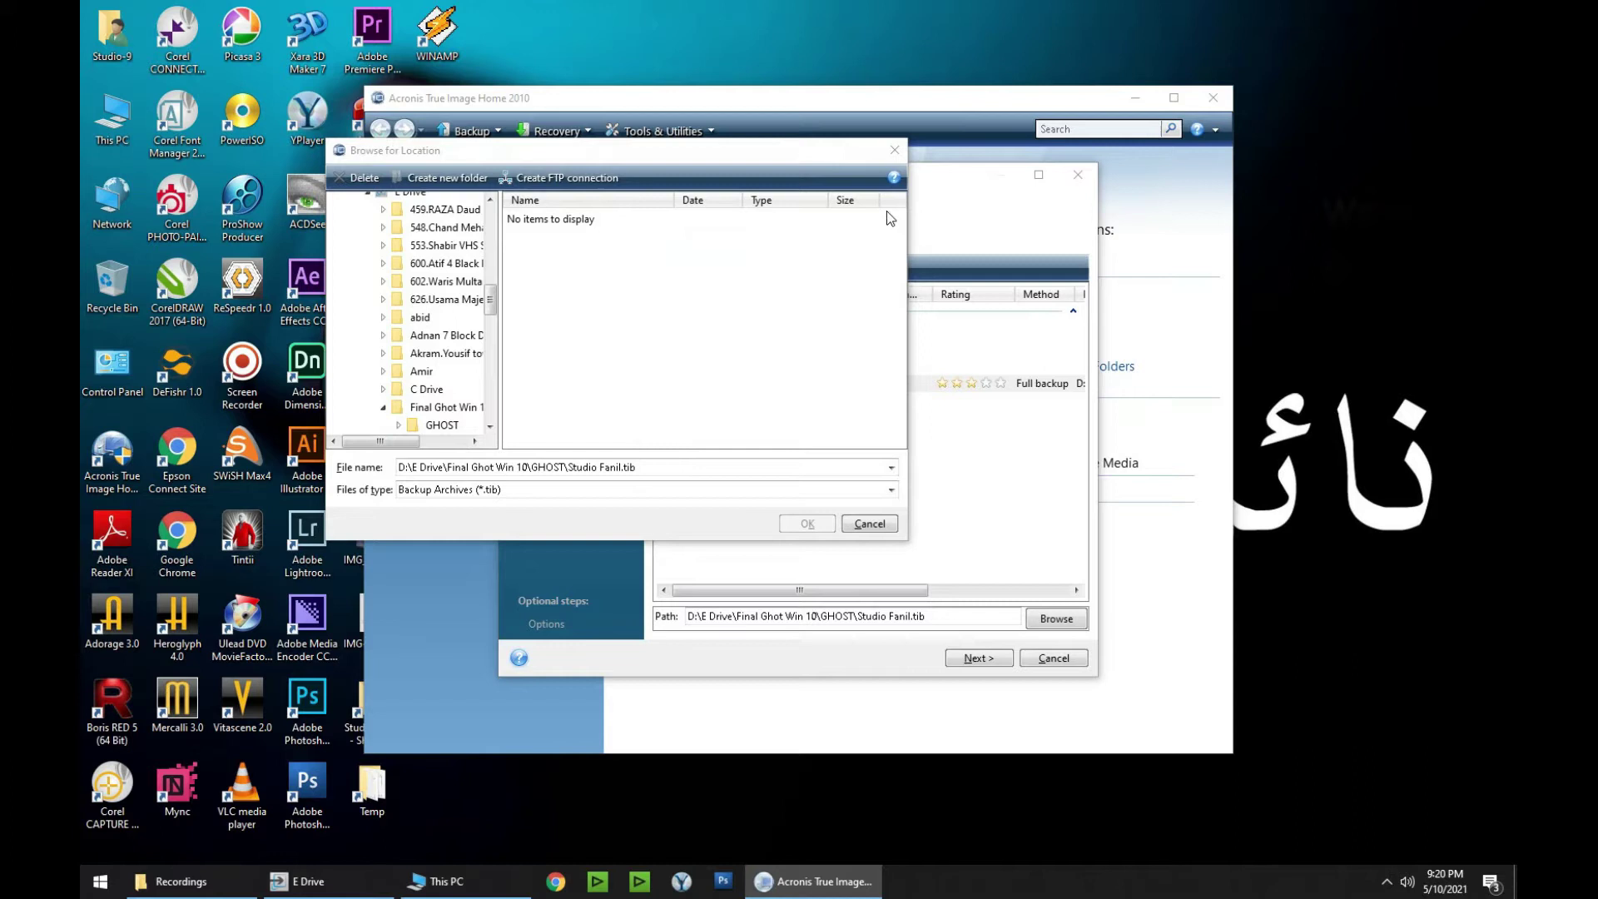
left_click(438, 881)
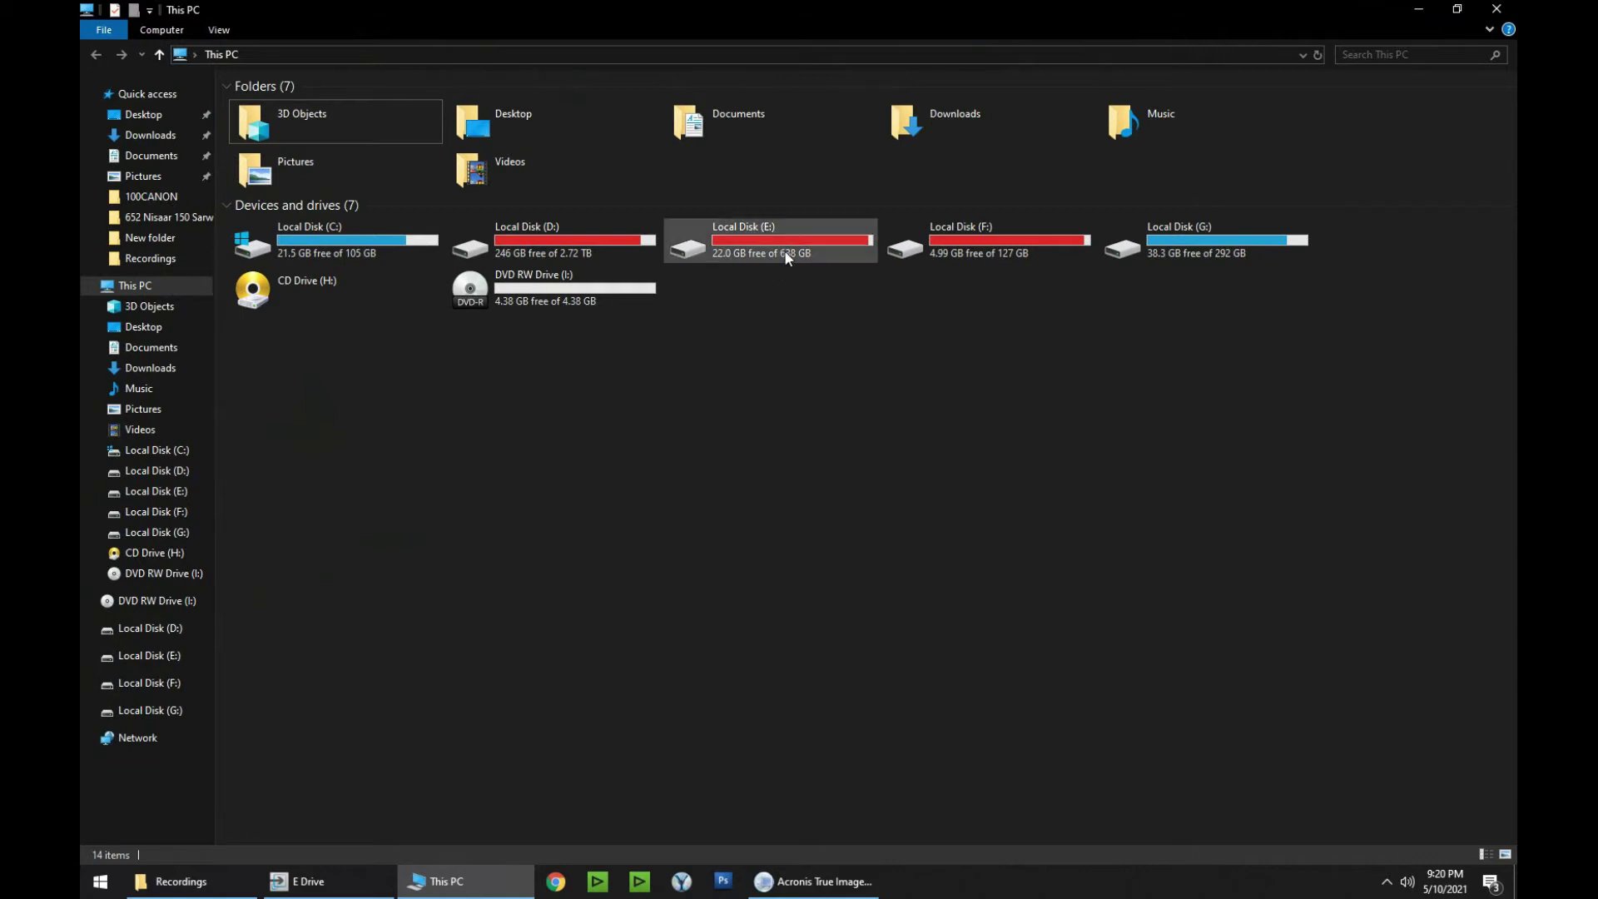
left_click(815, 881)
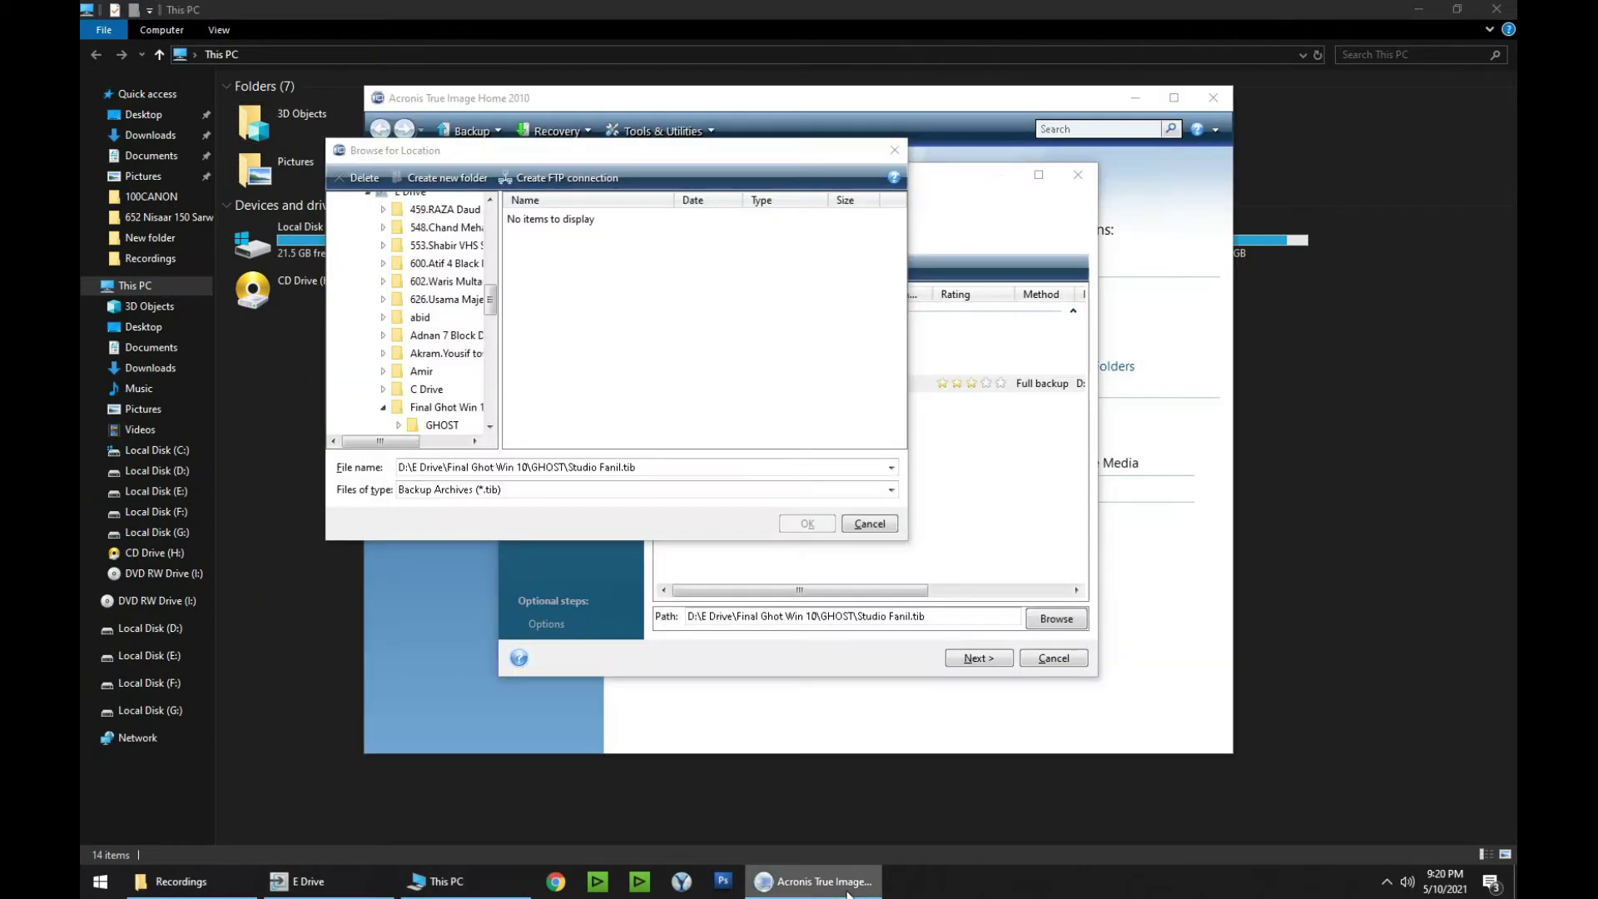
left_click(868, 523)
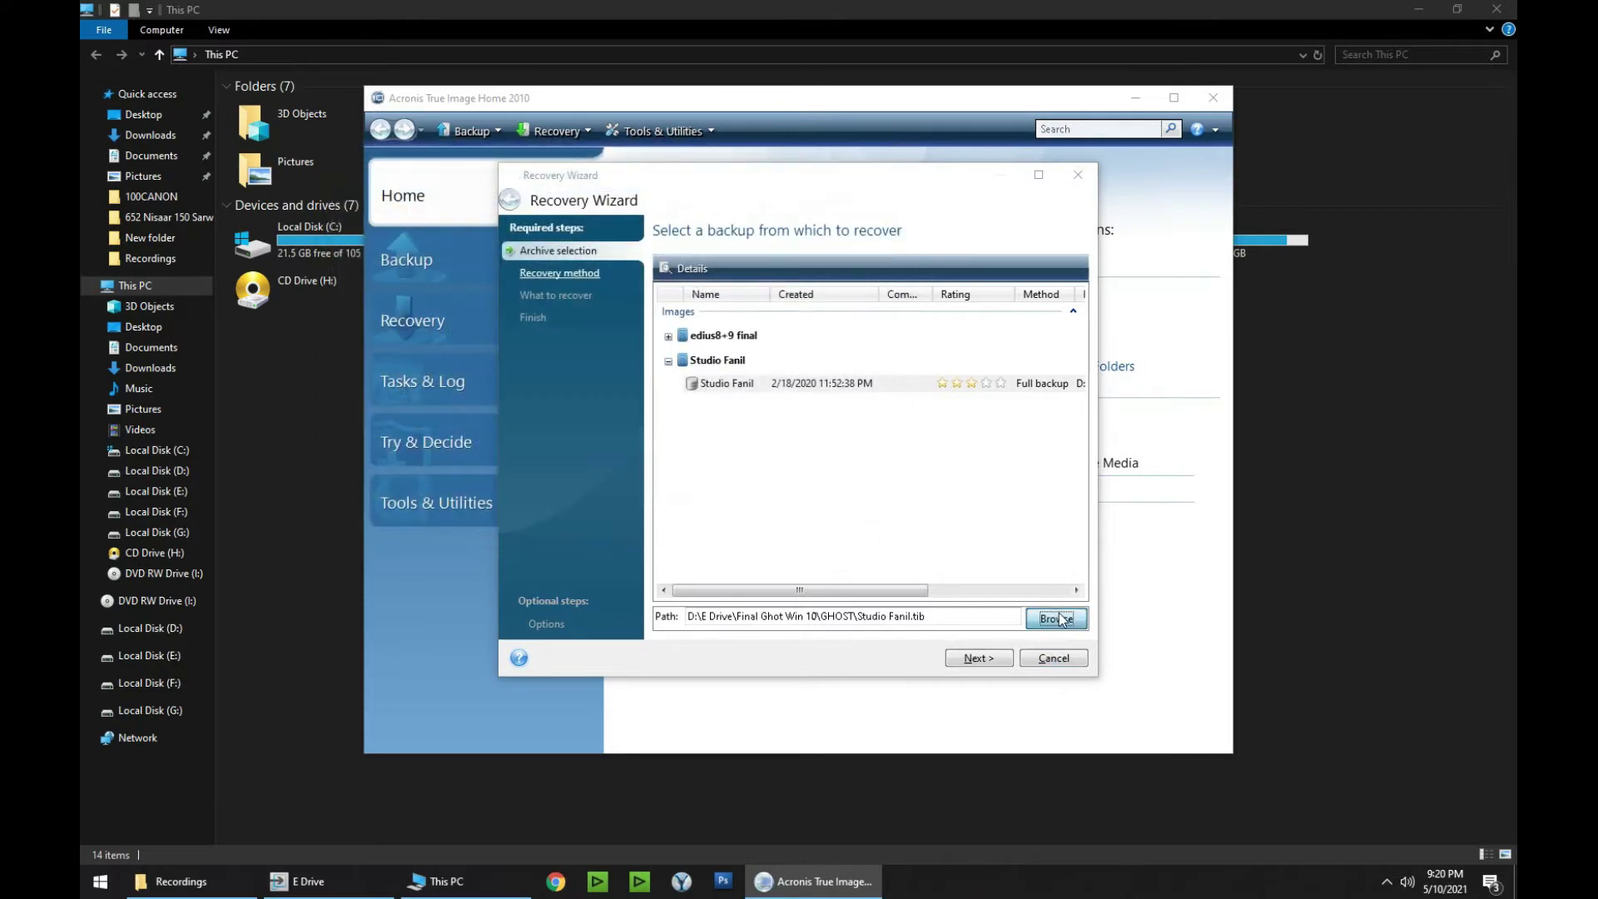
Step: Look through the folders on Local Disk (F:) for a backup archive
left_click(1056, 618)
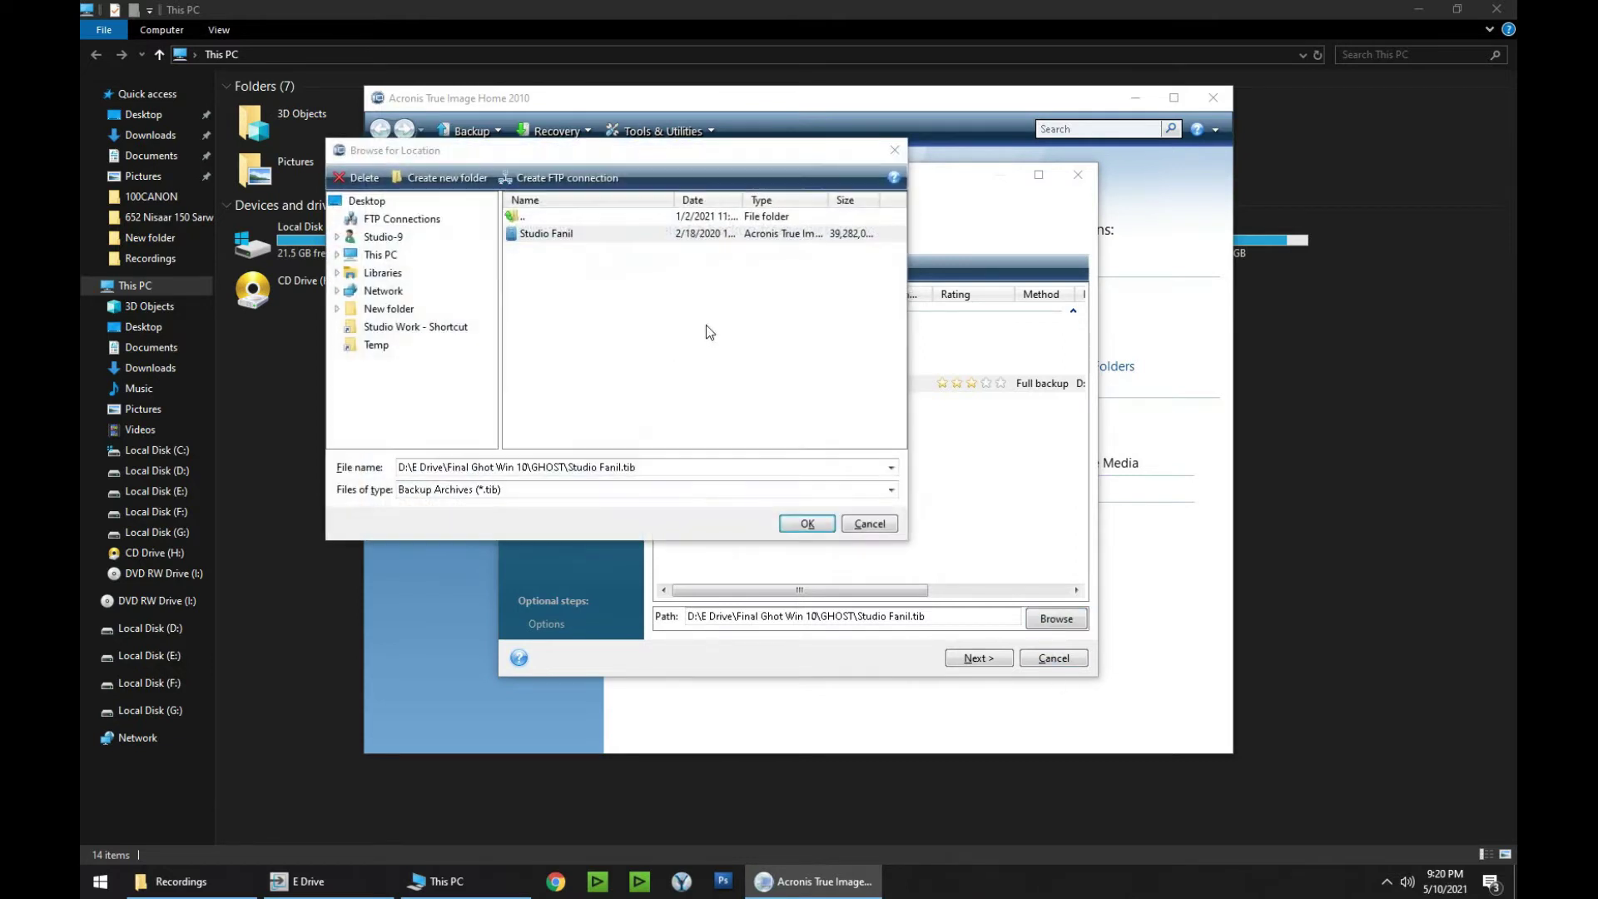
left_click(337, 255)
left_click(429, 327)
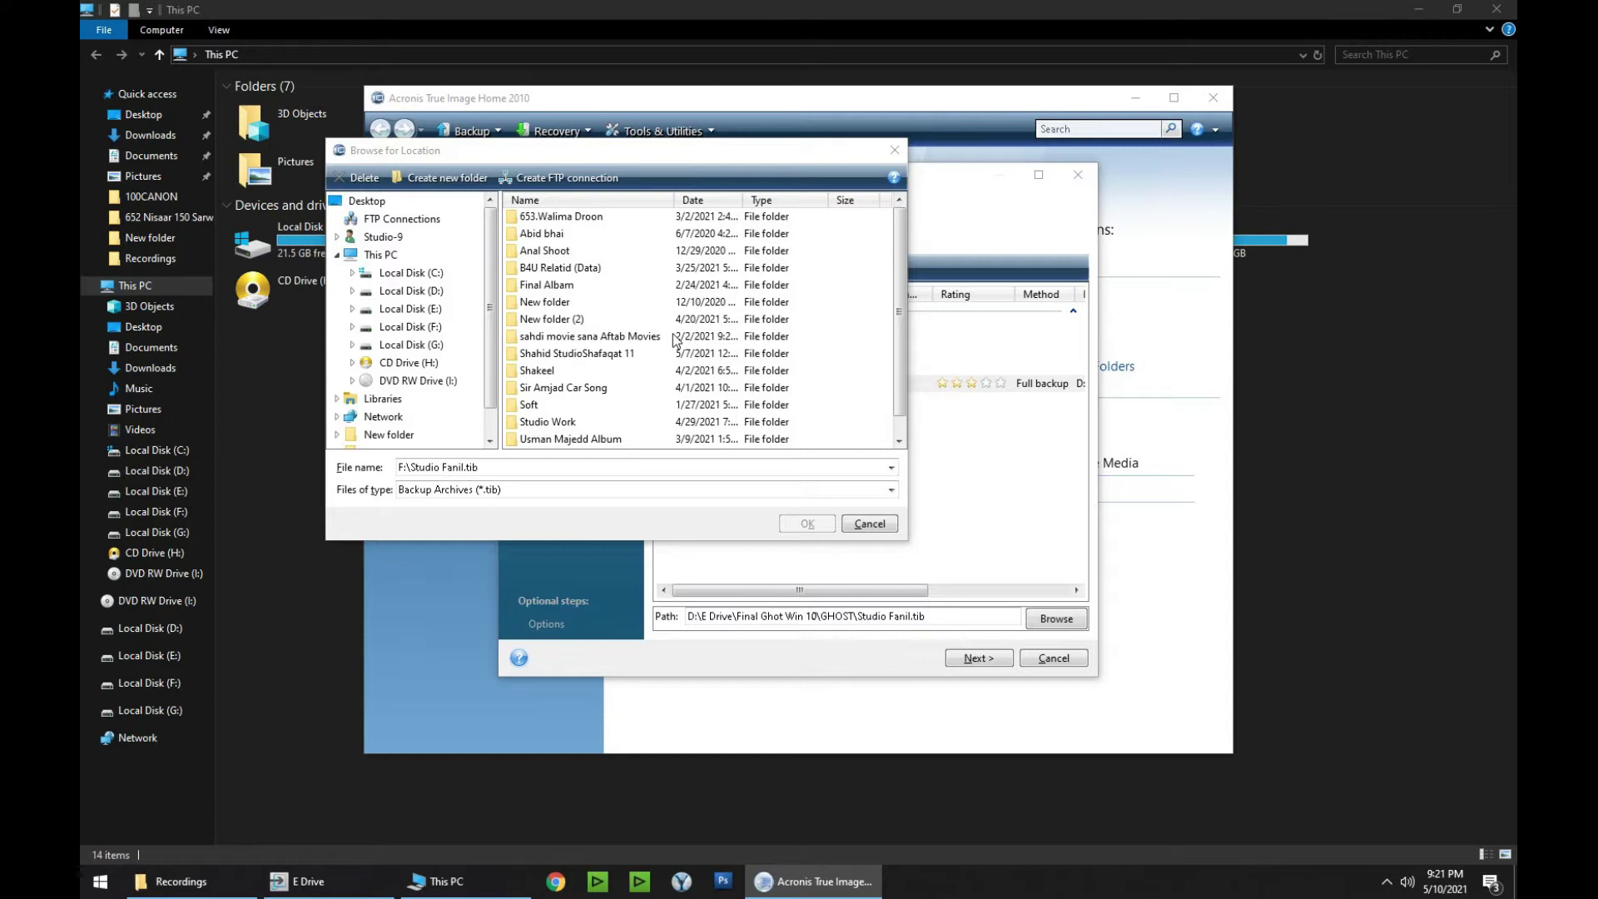
left_click(437, 328)
scroll(666, 341, "down", 1)
scroll(665, 338, "up", 1)
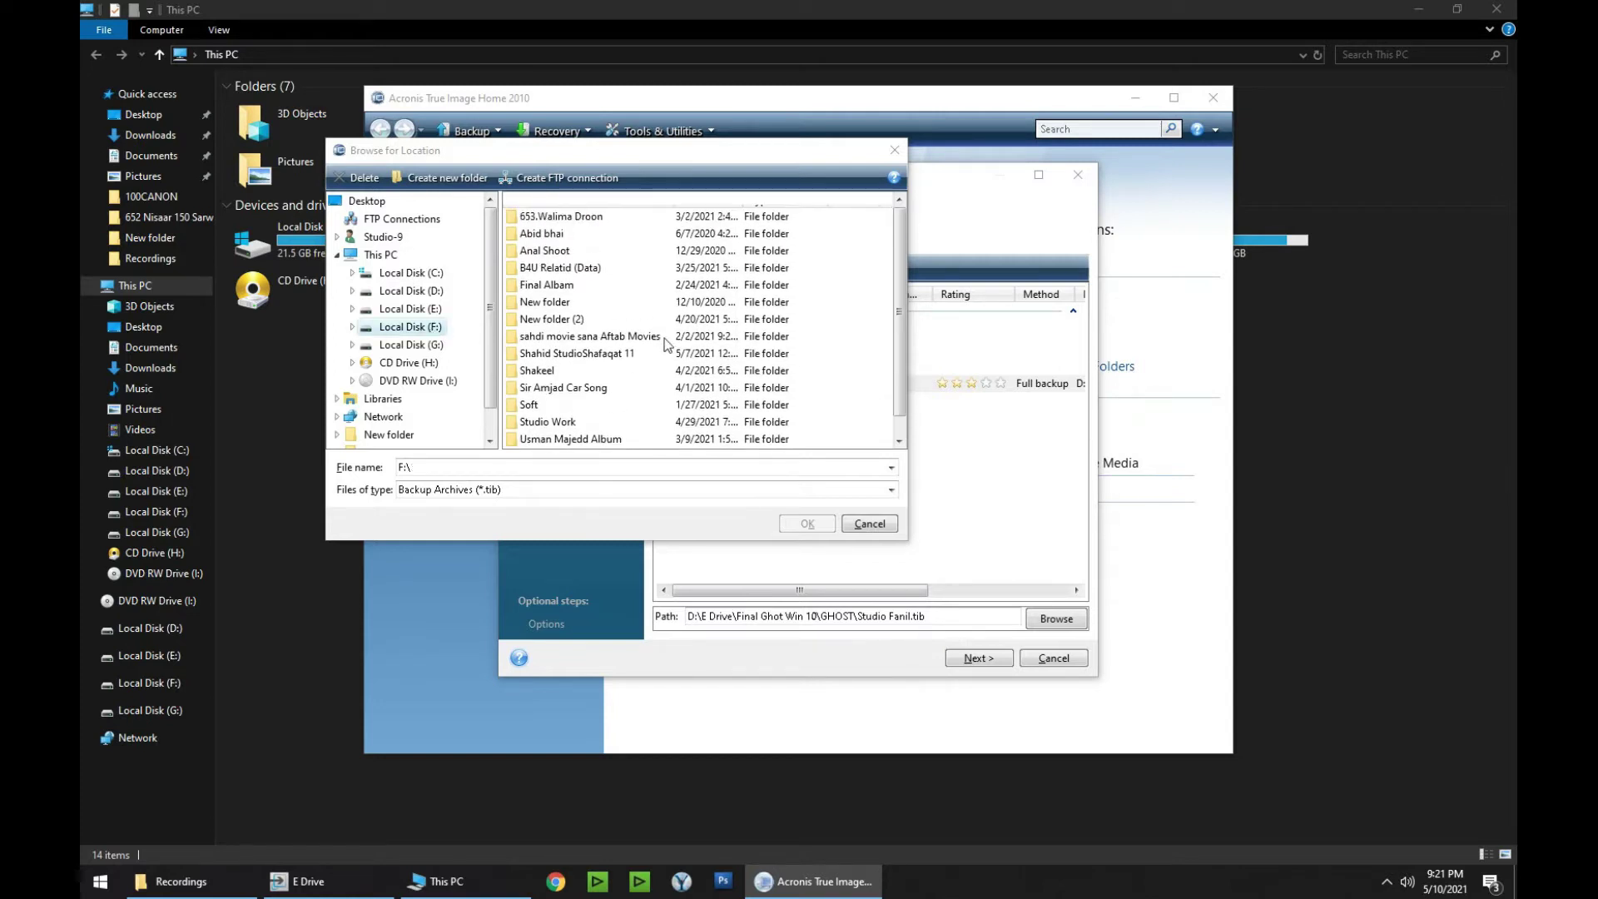
Step: Look through the folders on Local Disk (E:) for a backup archive and leave the location browser
left_click(399, 310)
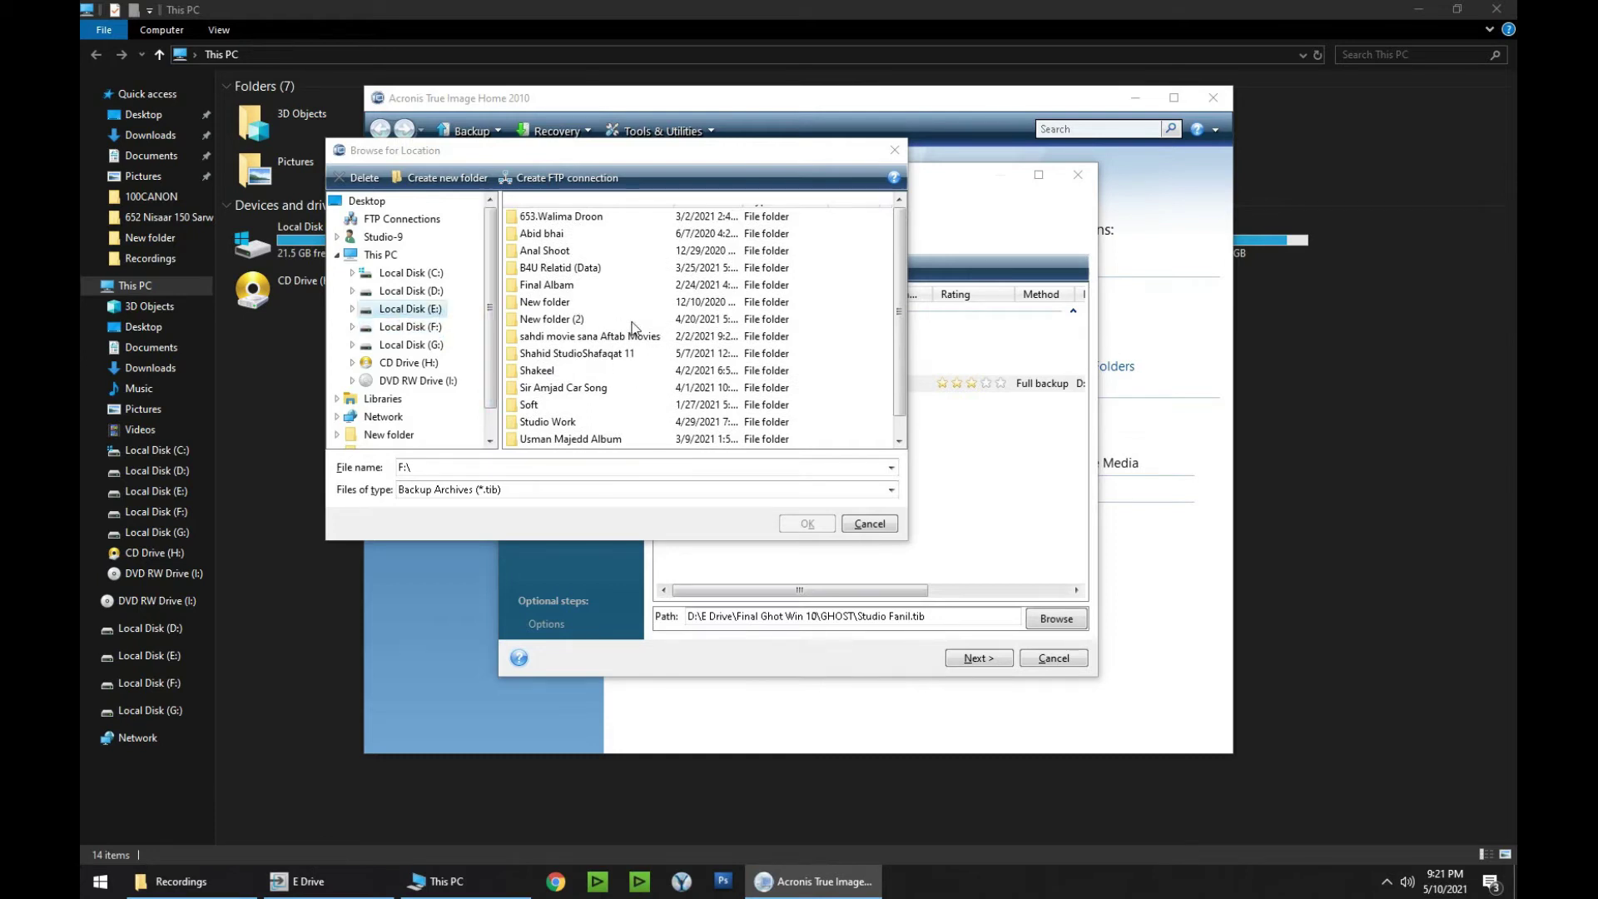
double_click(425, 310)
scroll(639, 343, "down", 3)
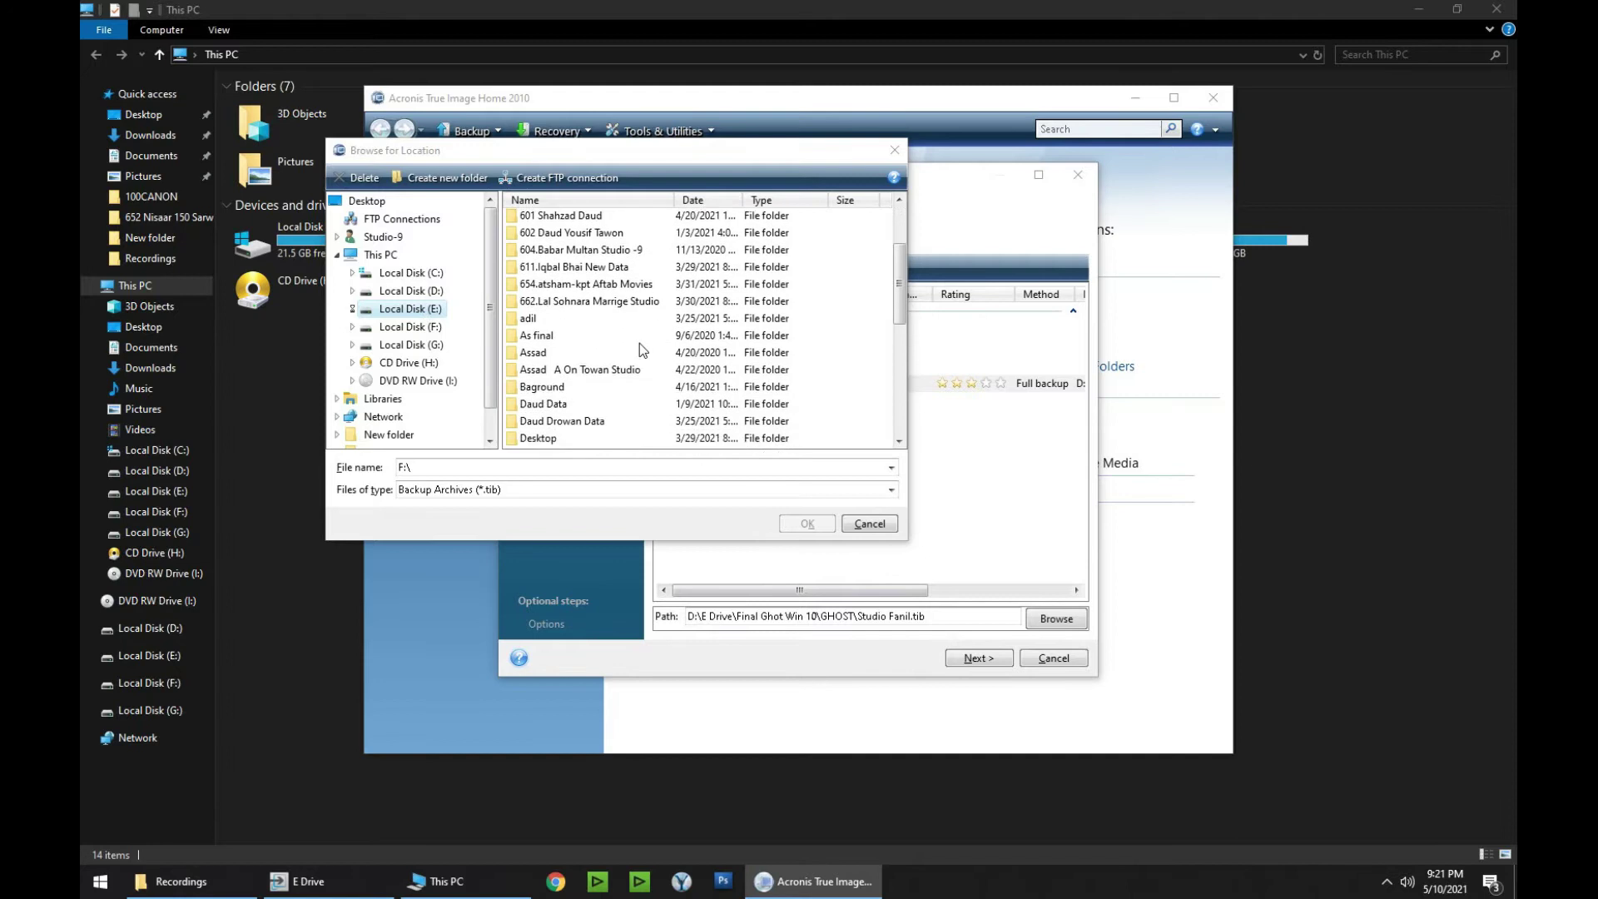
scroll(641, 341, "up", 1)
scroll(620, 333, "down", 1)
scroll(616, 333, "down", 5)
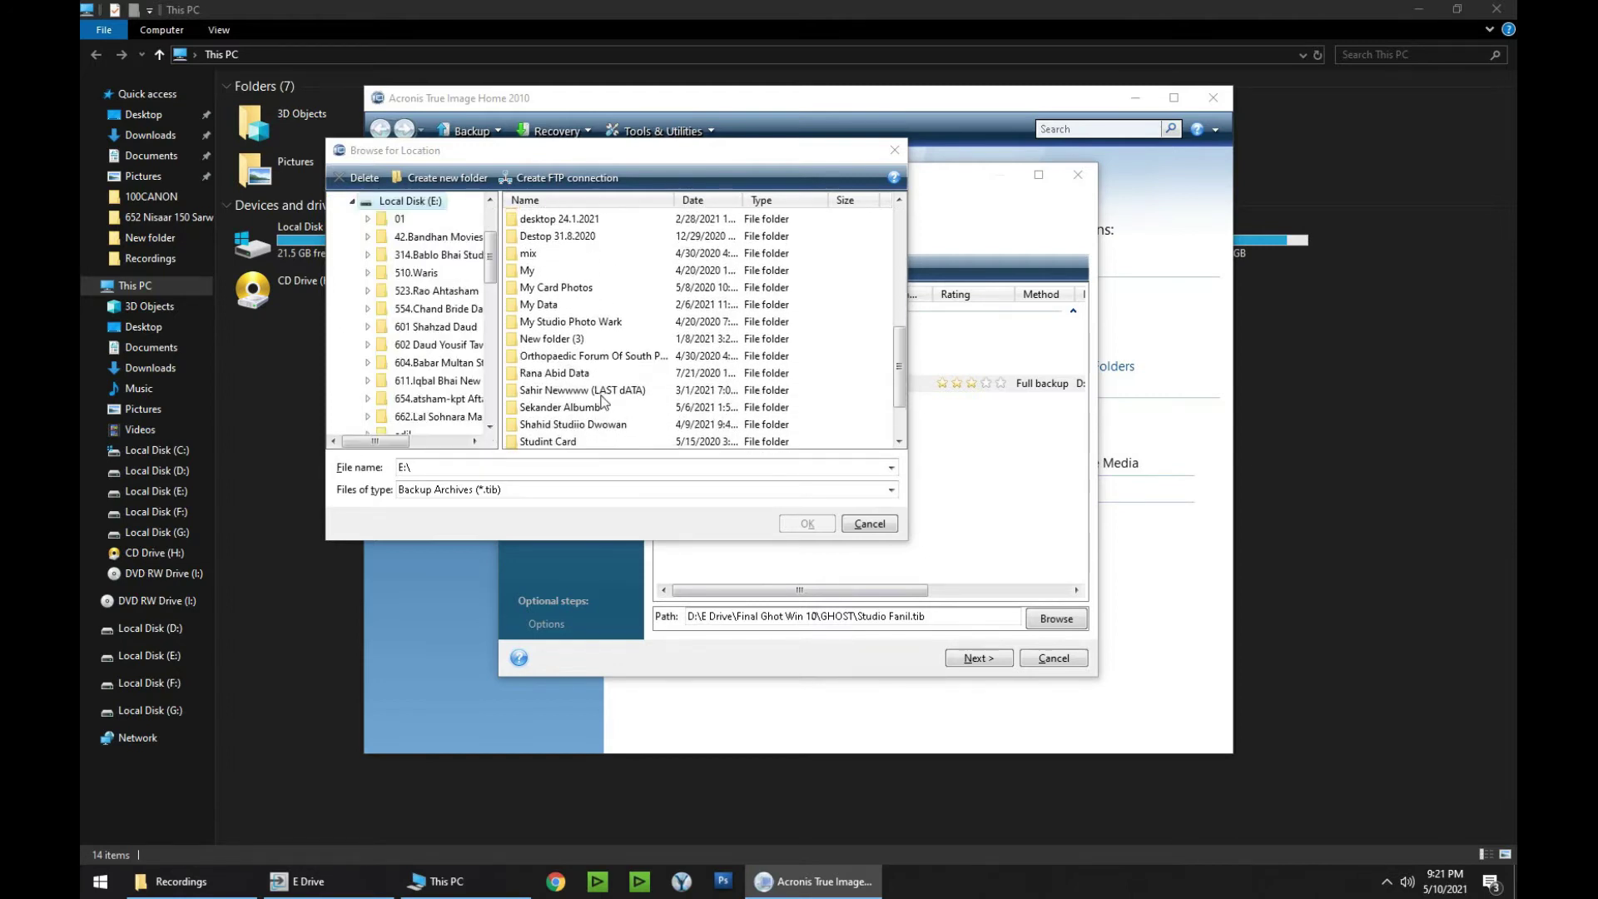
scroll(612, 354, "down", 2)
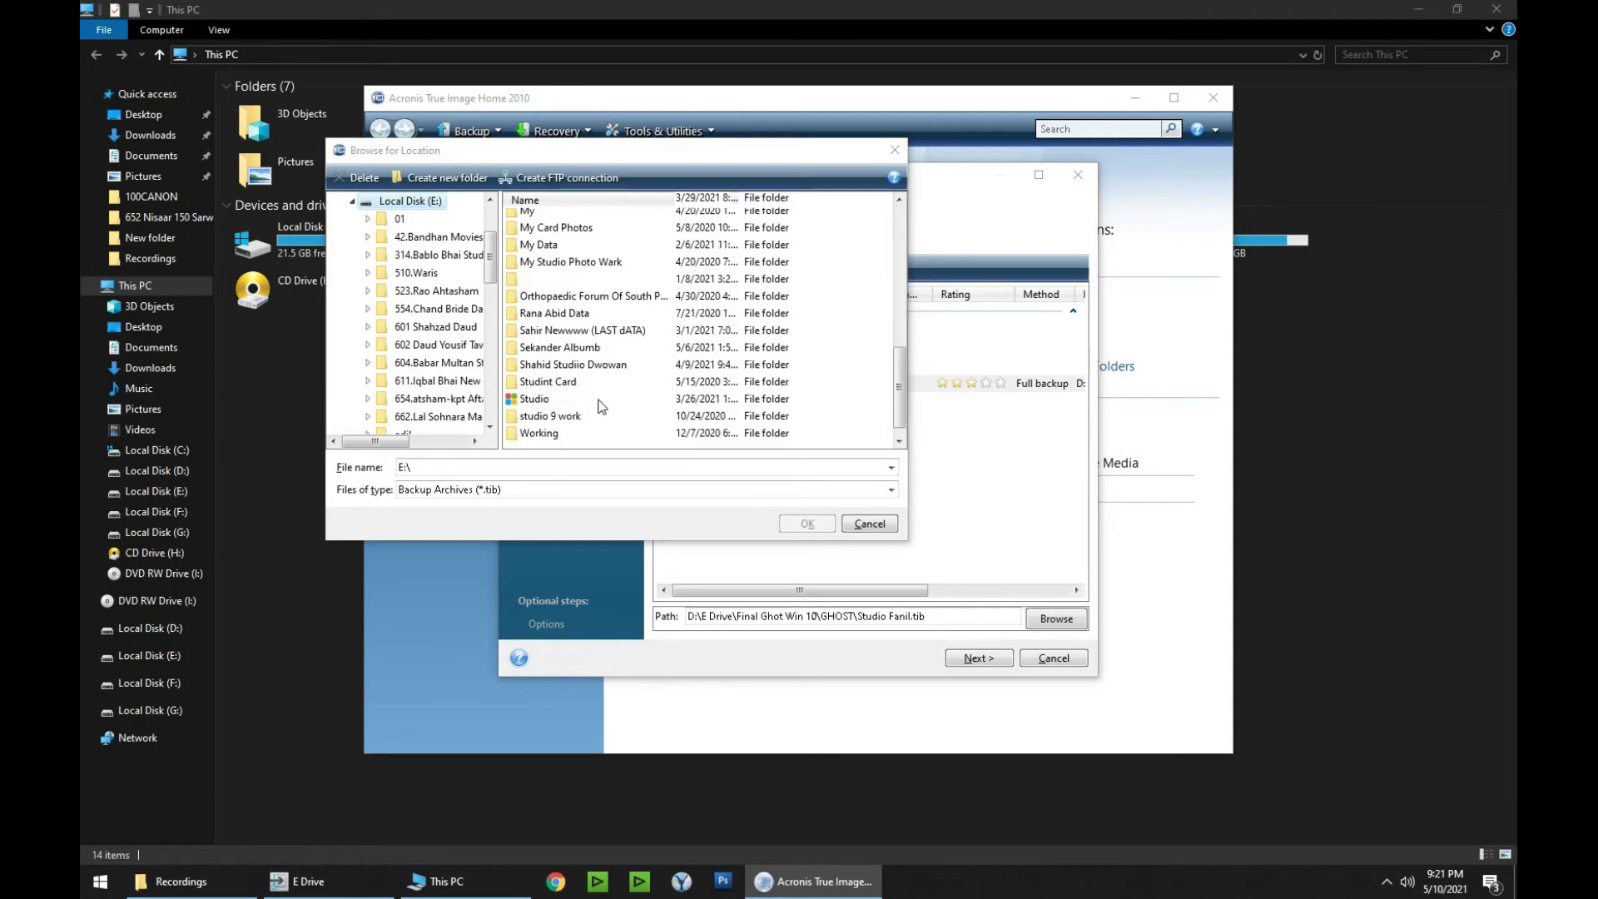
left_click_drag(901, 401, 882, 236)
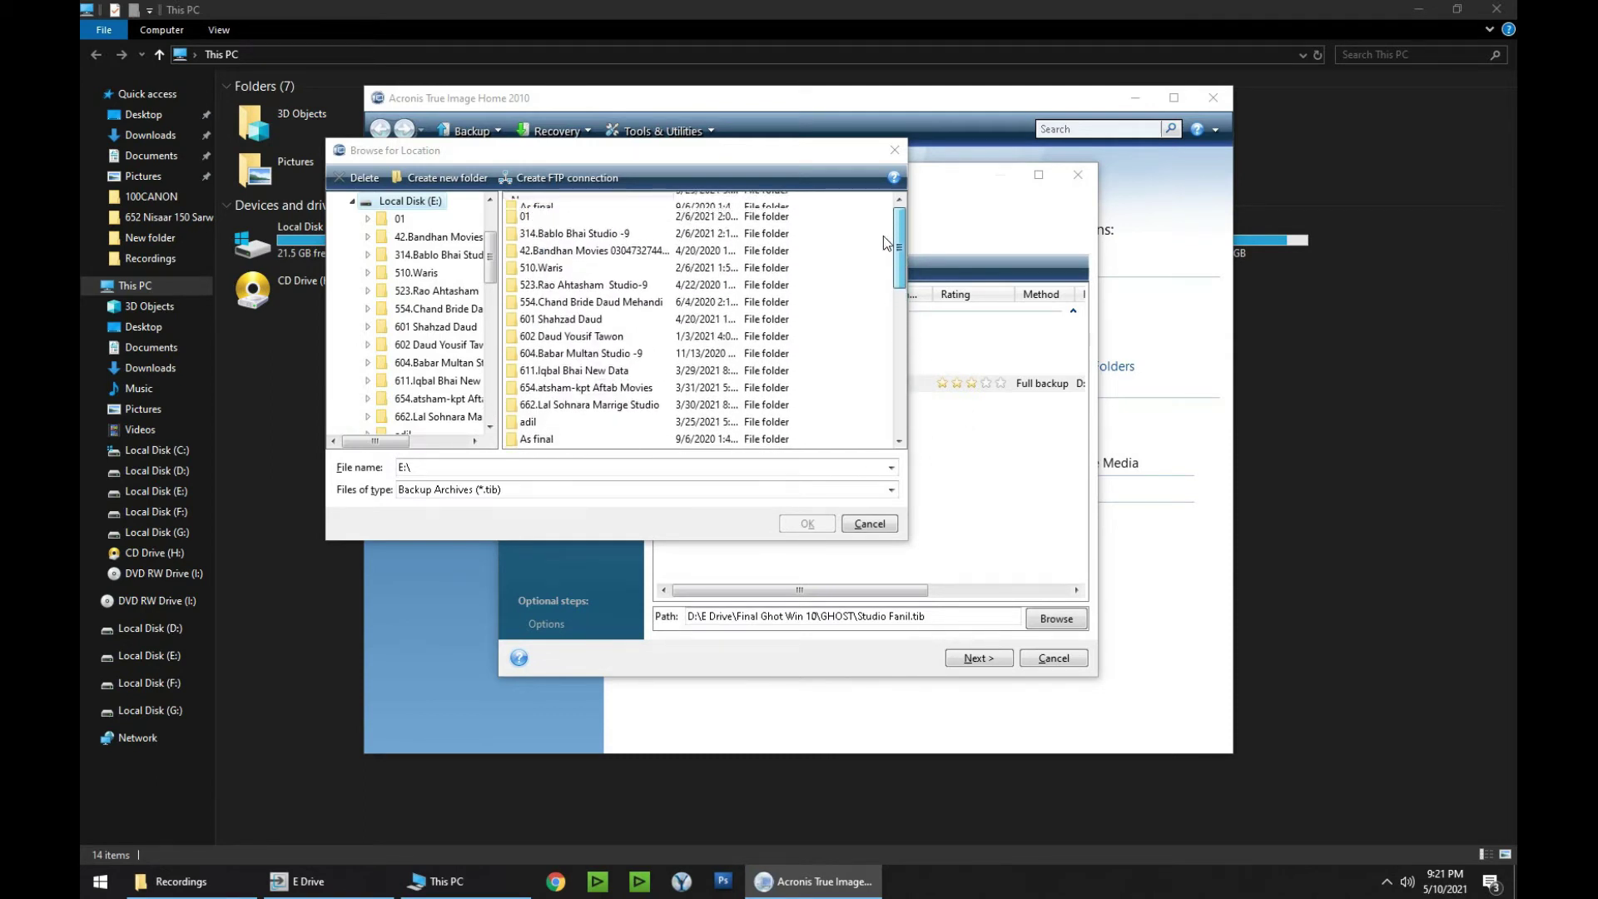
left_click(869, 523)
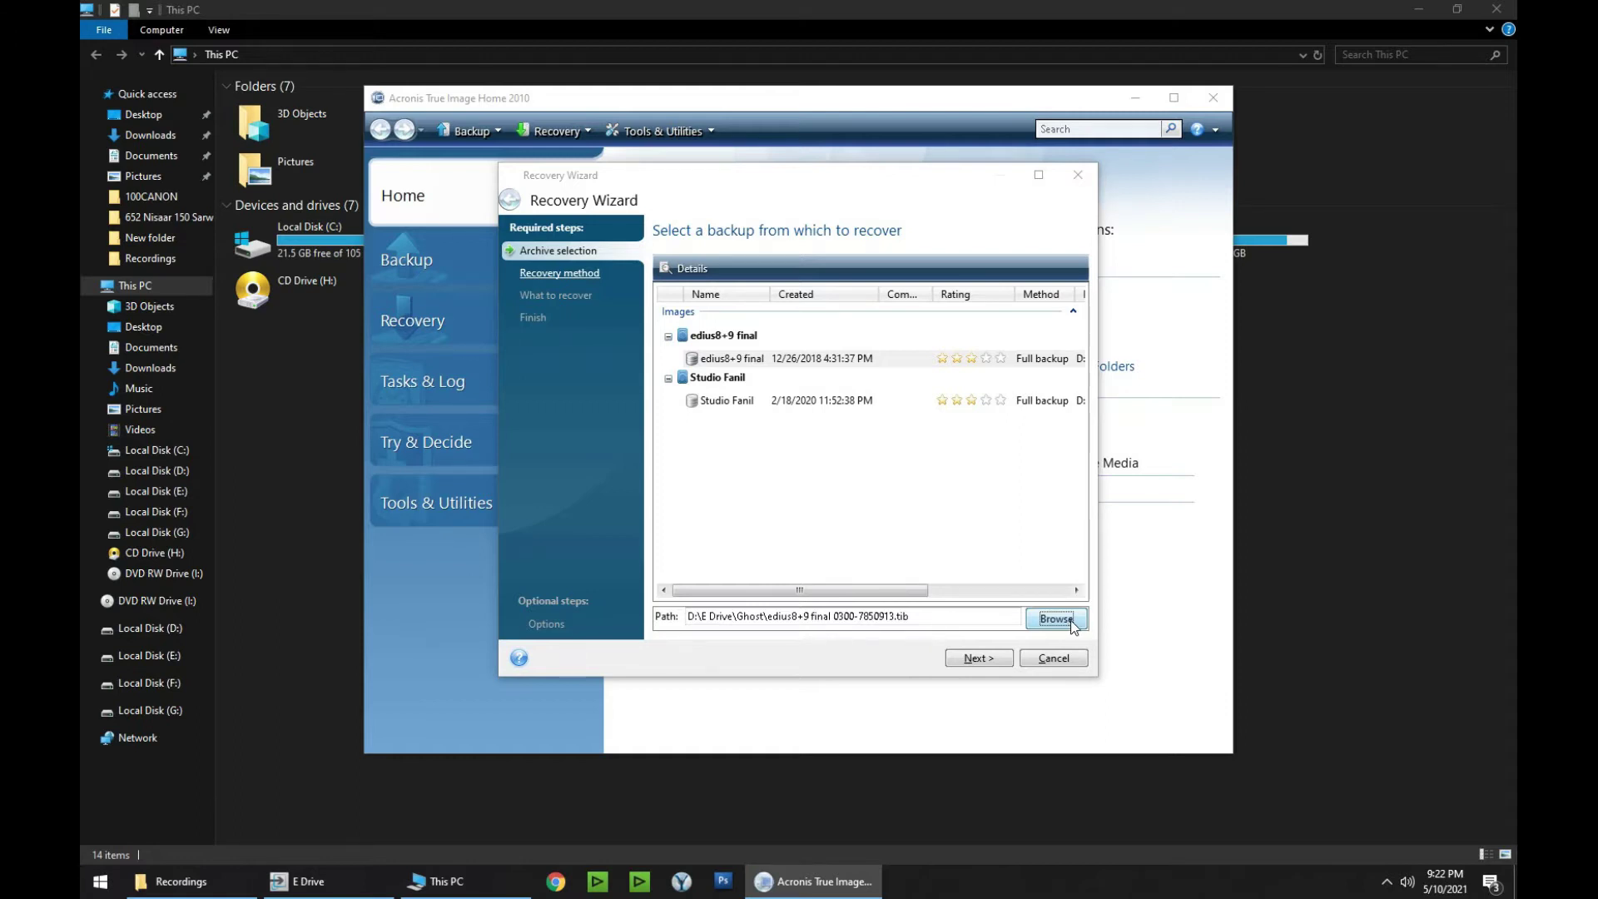
Step: Choose the archive Studio-9 i7 Ghost (W10).tib from the Studio-9 i7 Ghost (W10) folder on drive D: as the backup to recover
left_click(1073, 621)
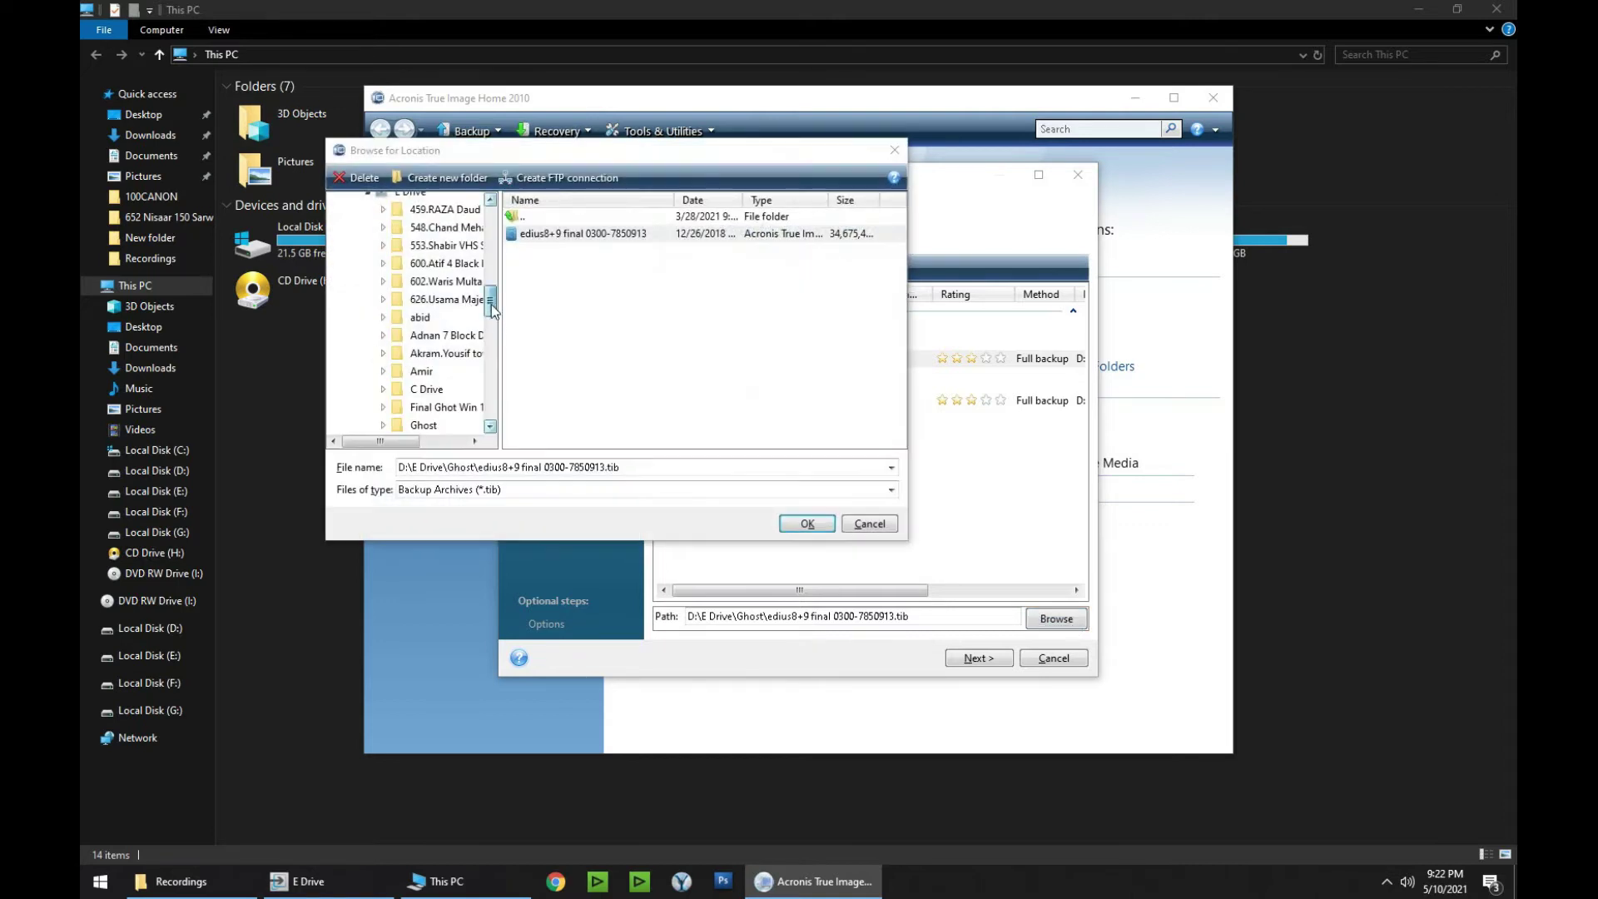
left_click_drag(491, 310, 489, 214)
left_click(434, 295)
scroll(699, 363, "down", 1)
scroll(699, 364, "down", 10)
scroll(607, 373, "down", 3)
double_click(596, 363)
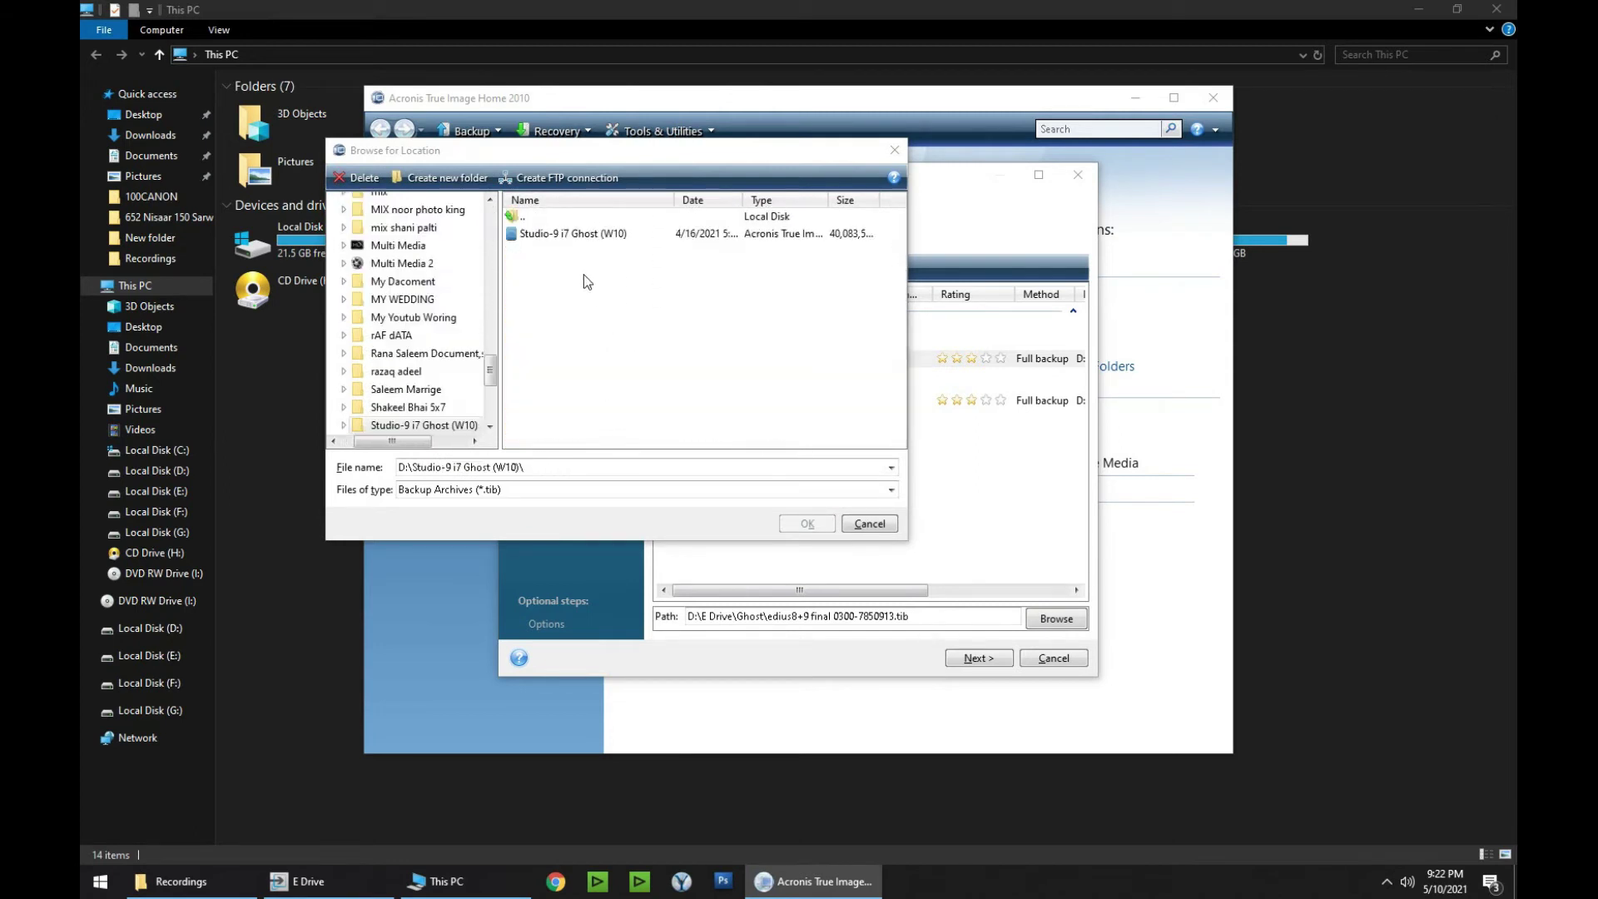
left_click(573, 235)
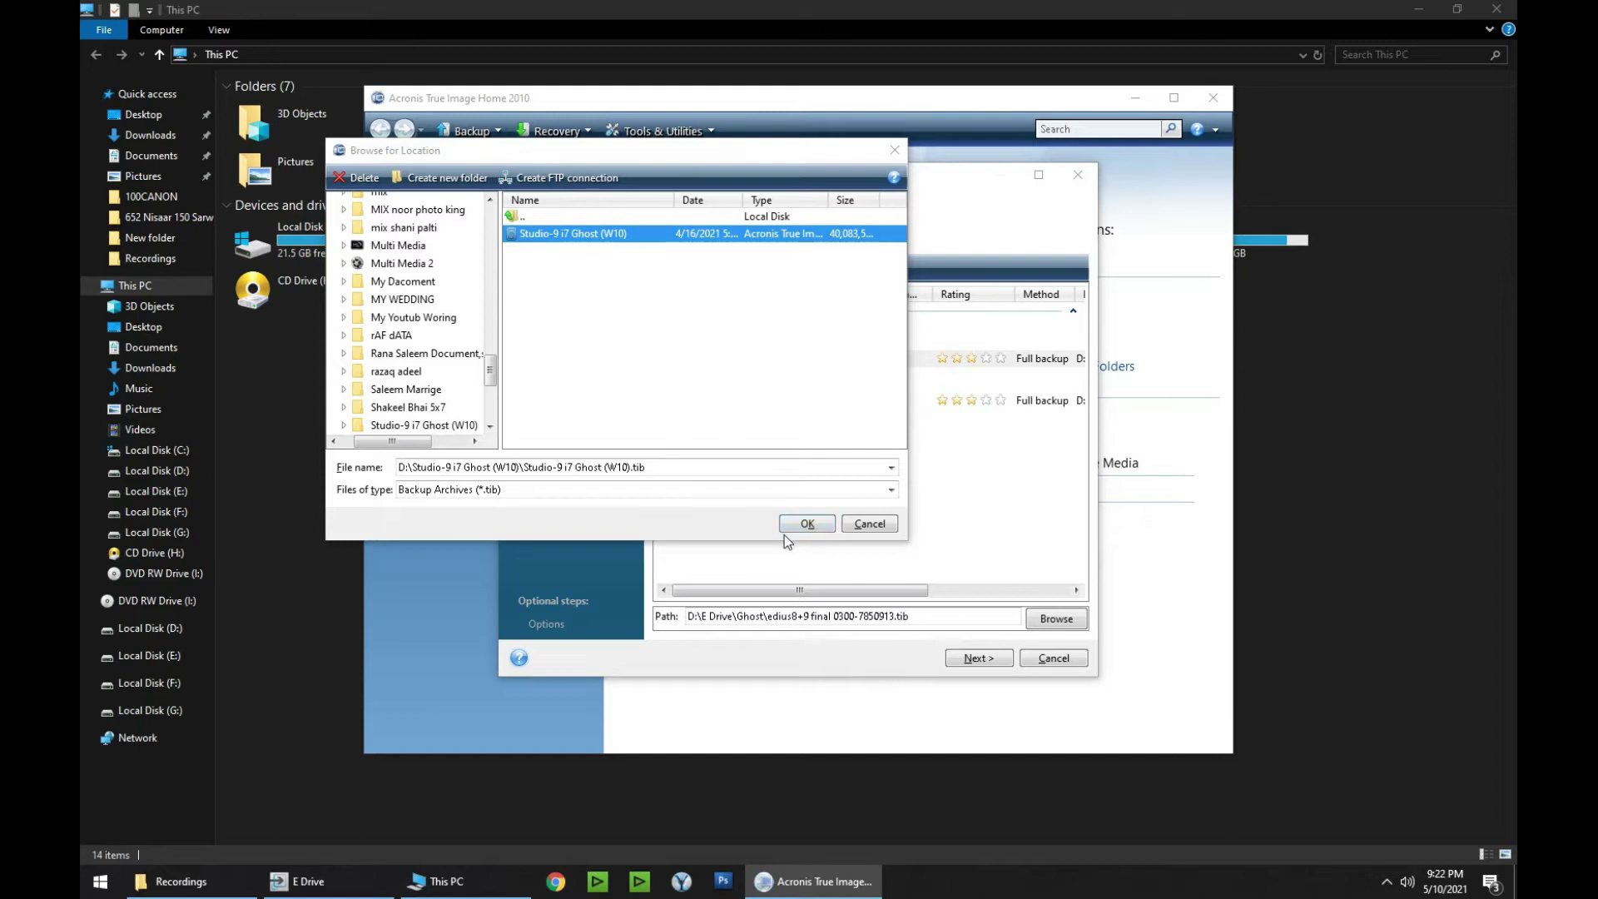
left_click(807, 525)
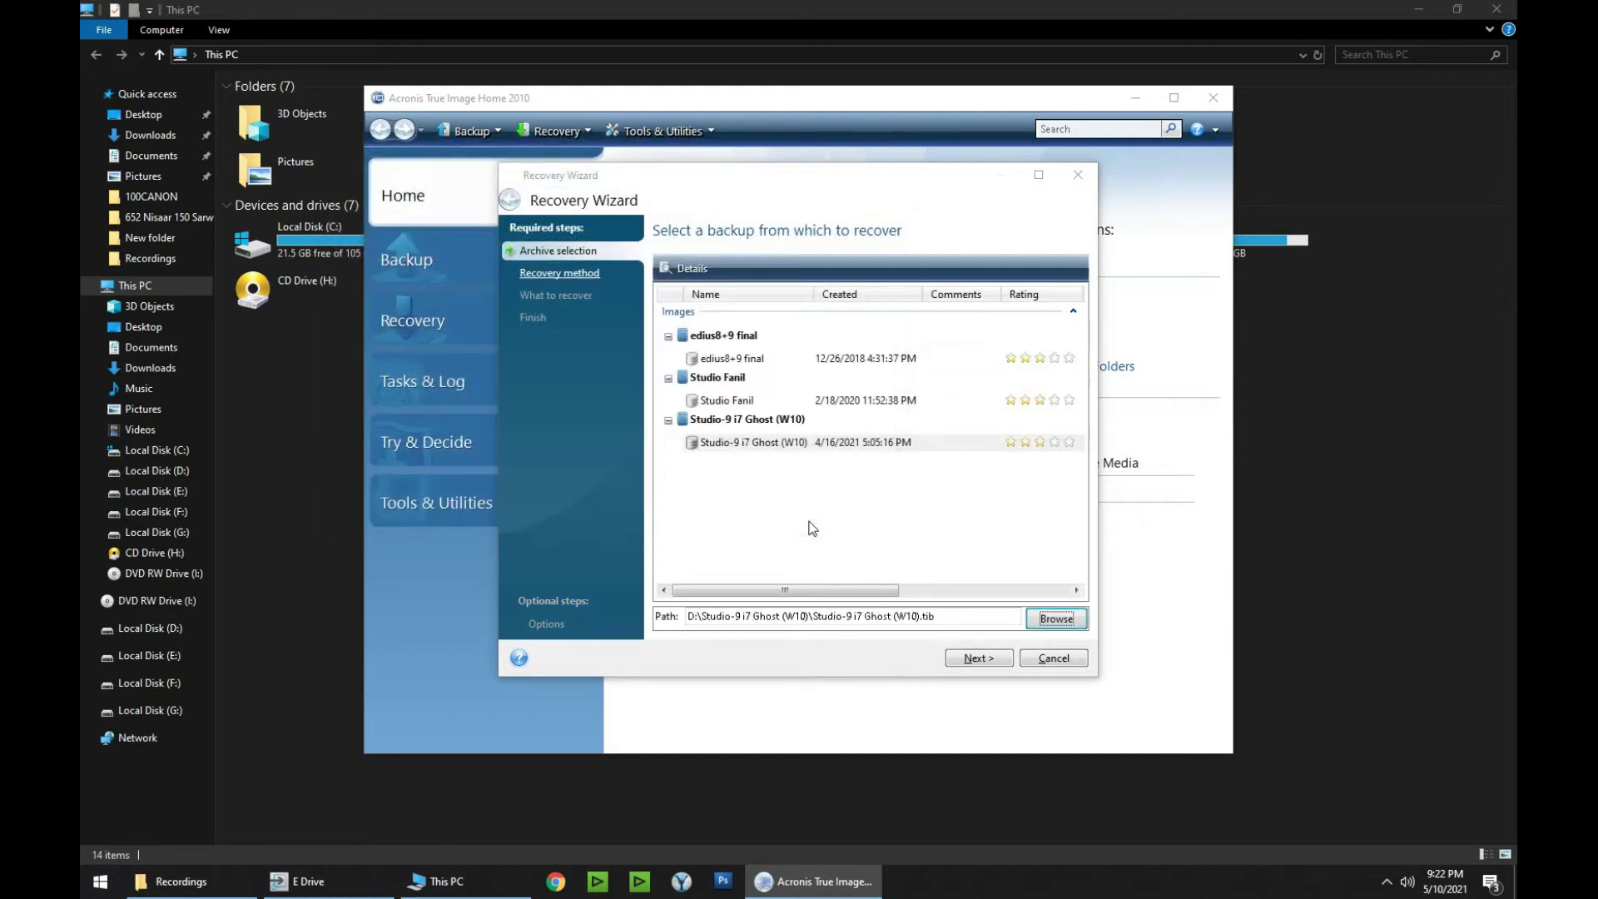
Step: Use the whole disks and partitions recovery method and select the NTFS (Unlabeled) (C:) partition for recovery
left_click(981, 659)
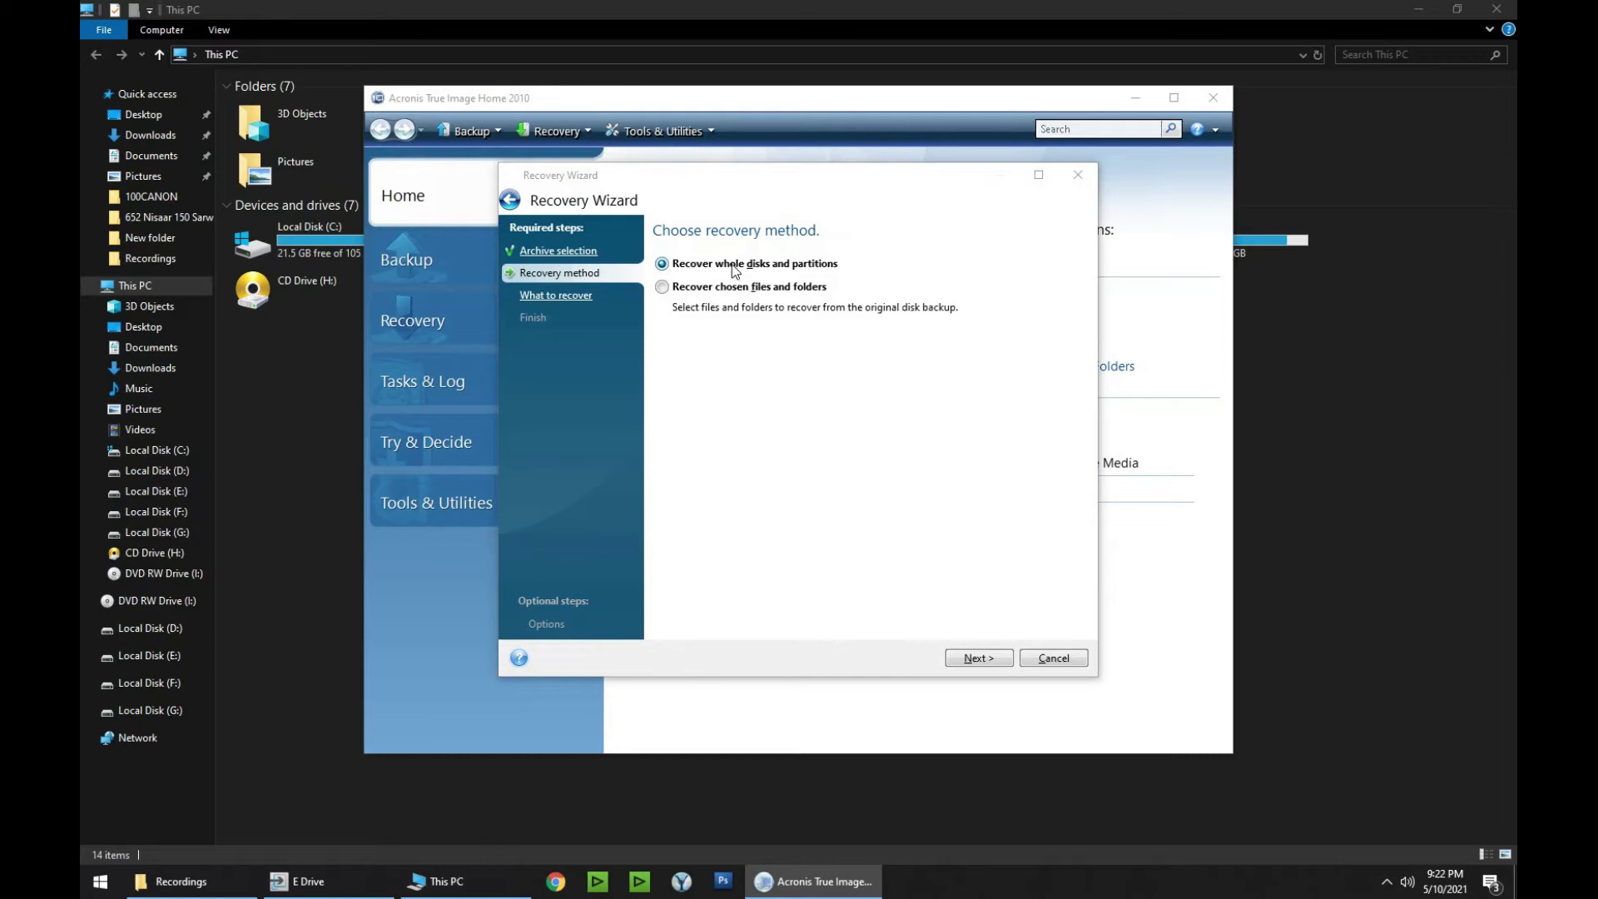
left_click(970, 657)
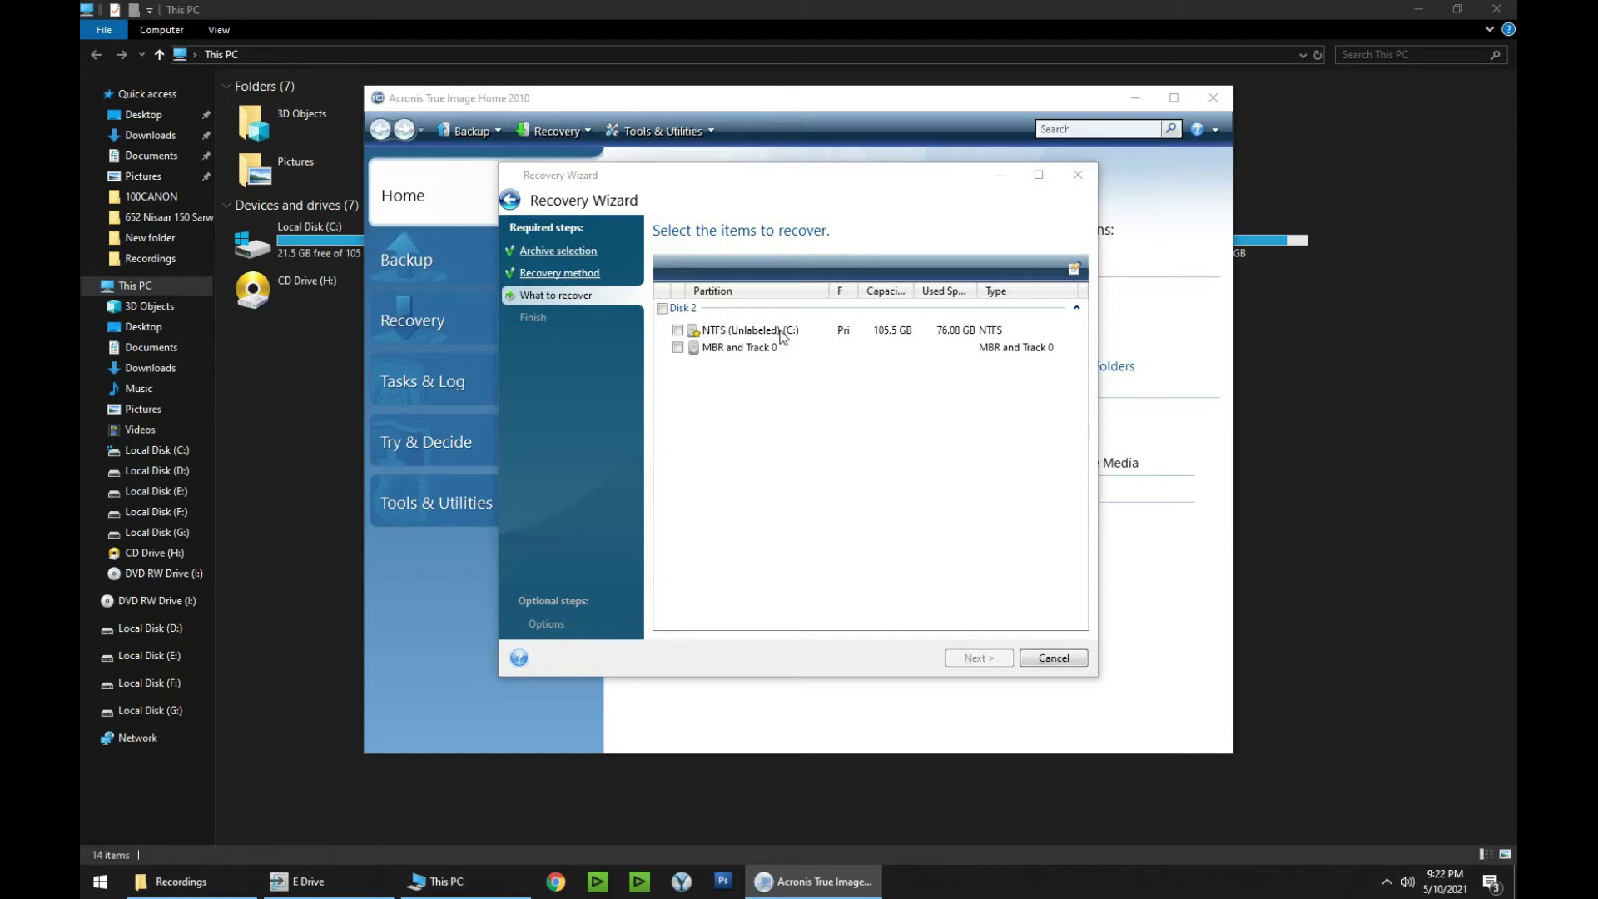
left_click(678, 331)
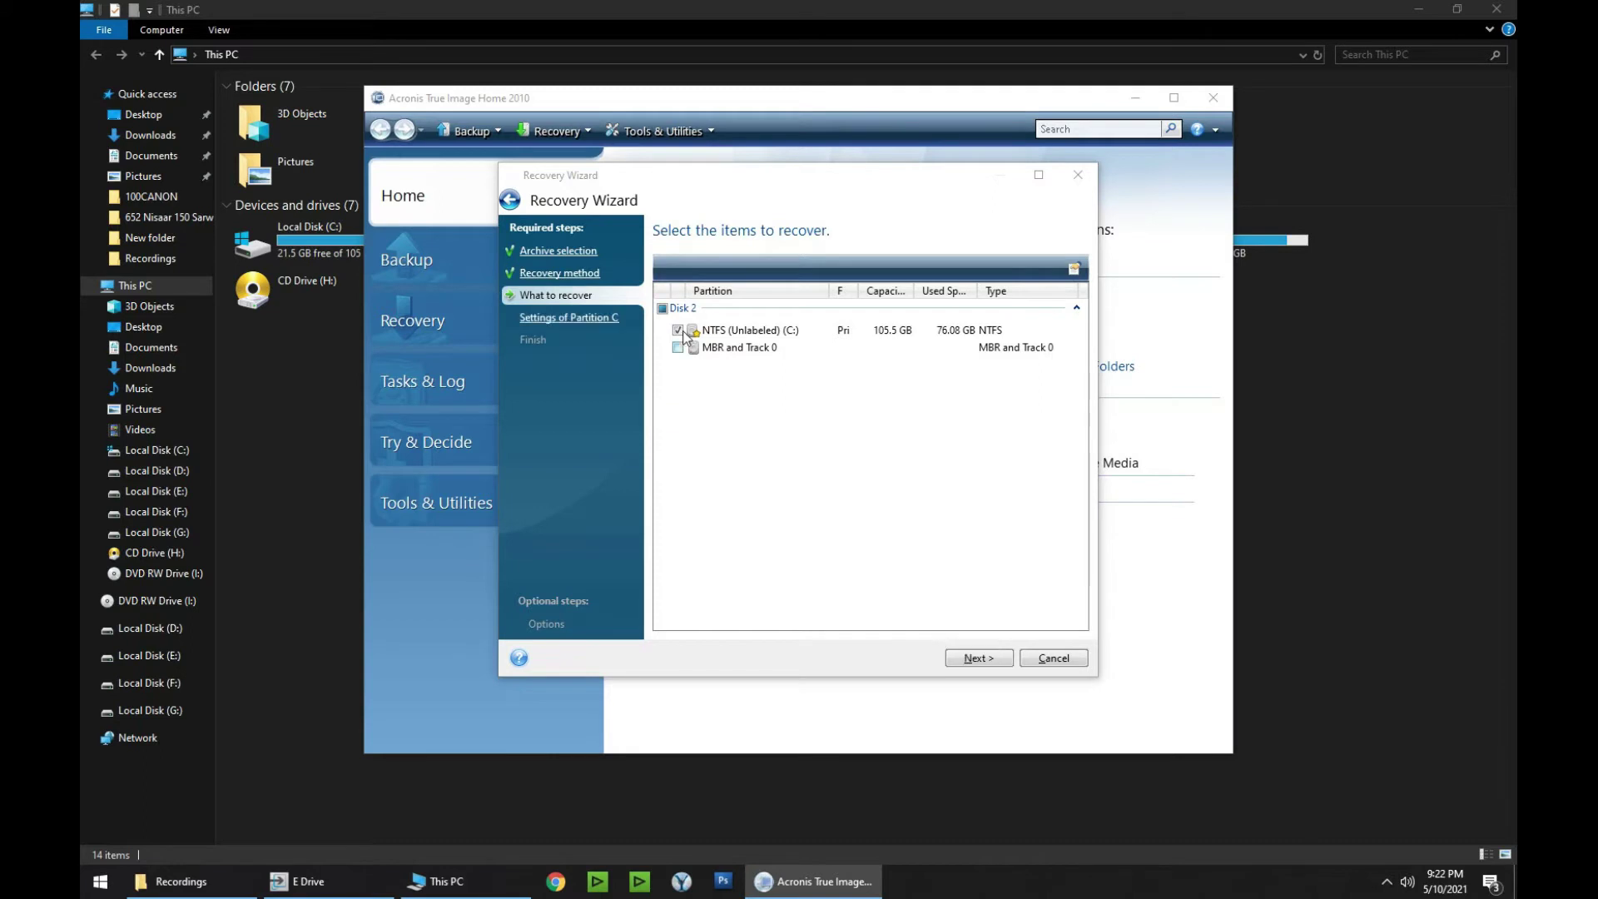
left_click(980, 658)
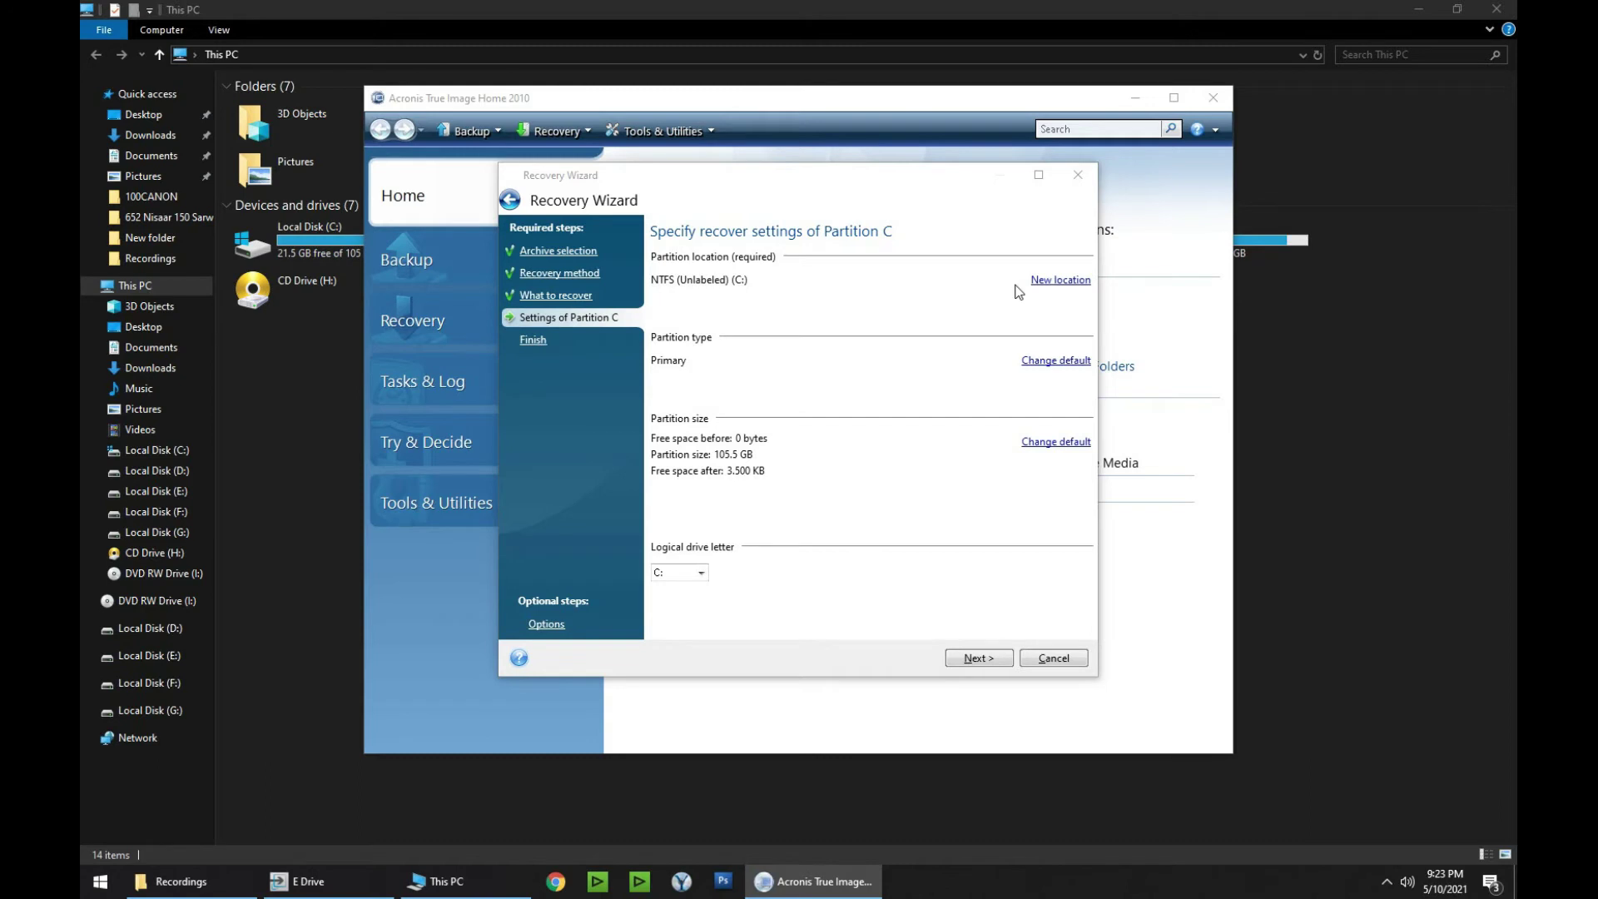
Step: Set the recovery destination to the NTFS (Unlabeled) (C:) partition on Disk 2, checking drive C: in File Explorer
left_click(1061, 280)
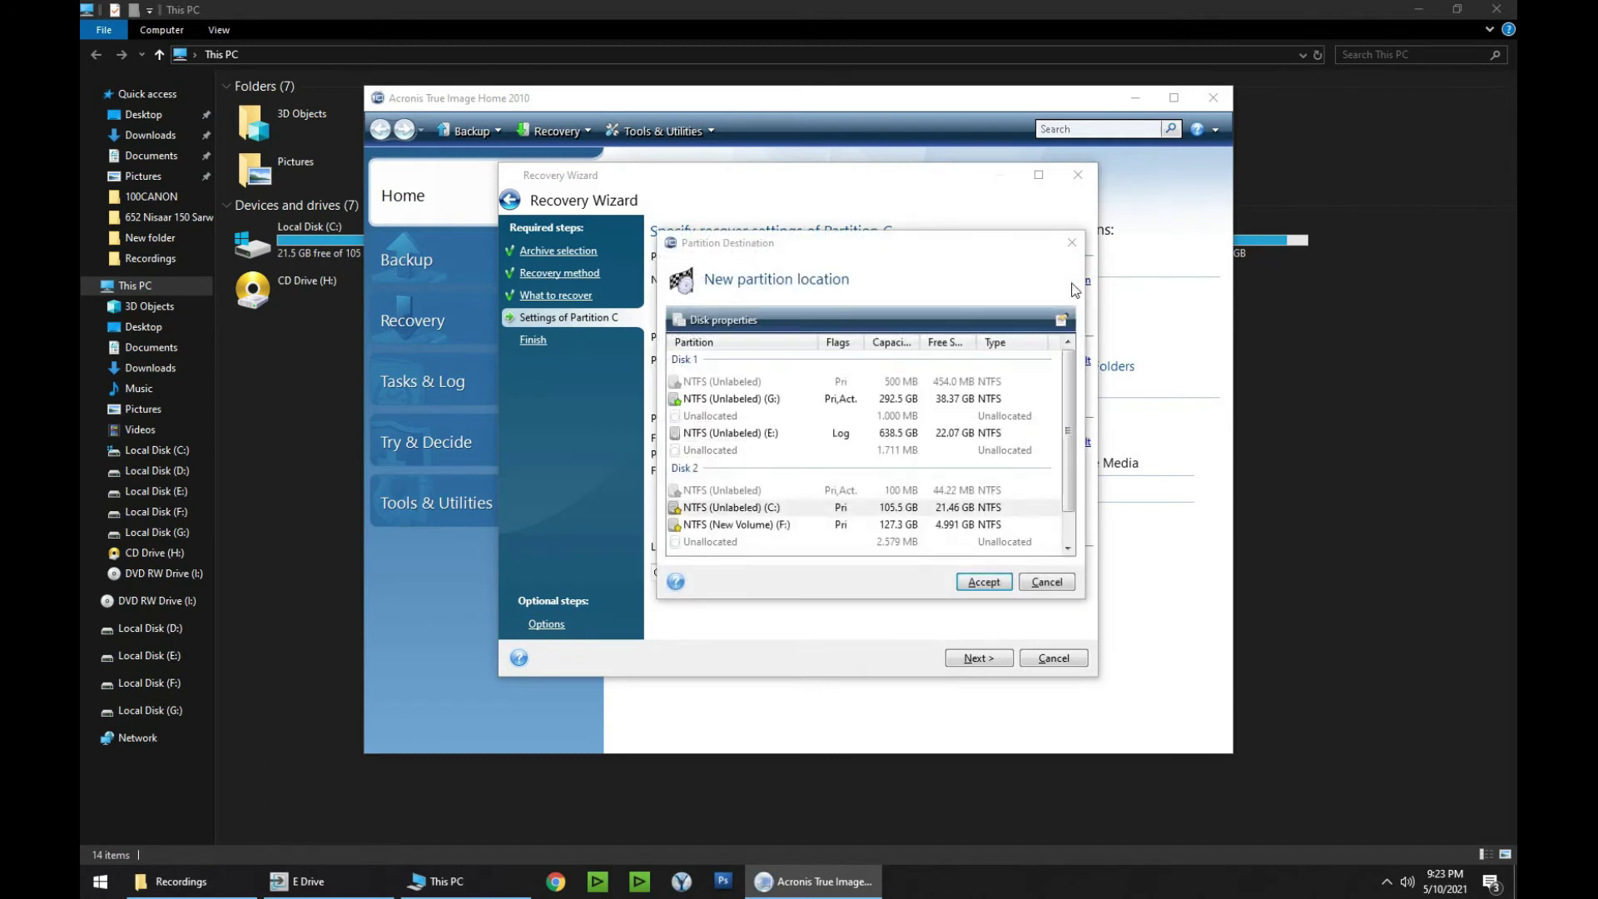
left_click(731, 513)
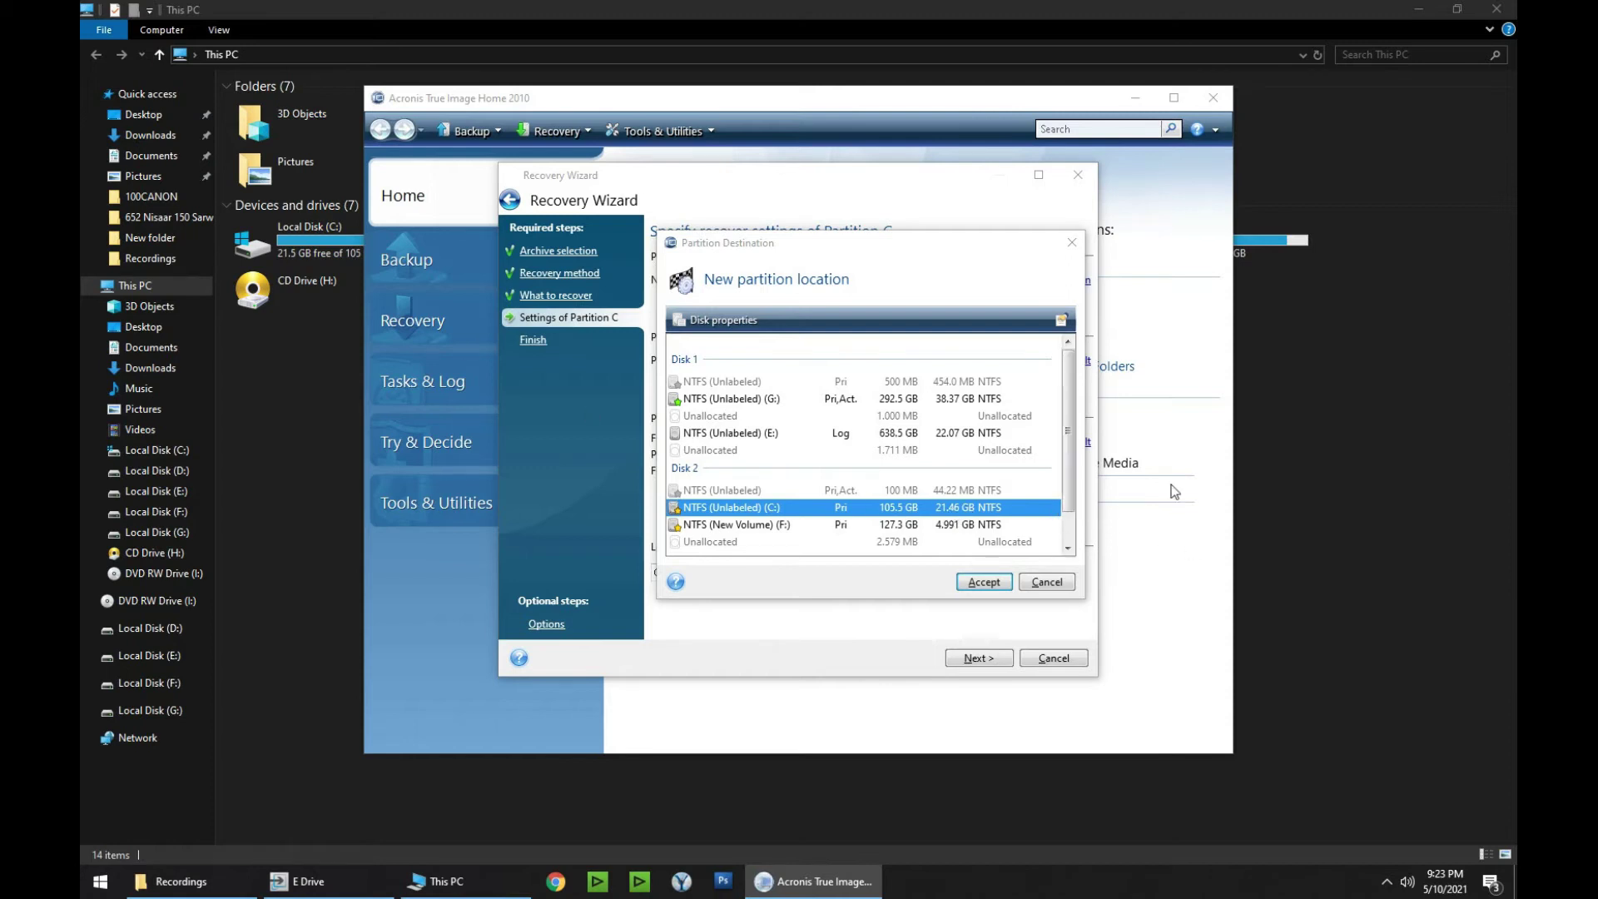
left_click(1332, 421)
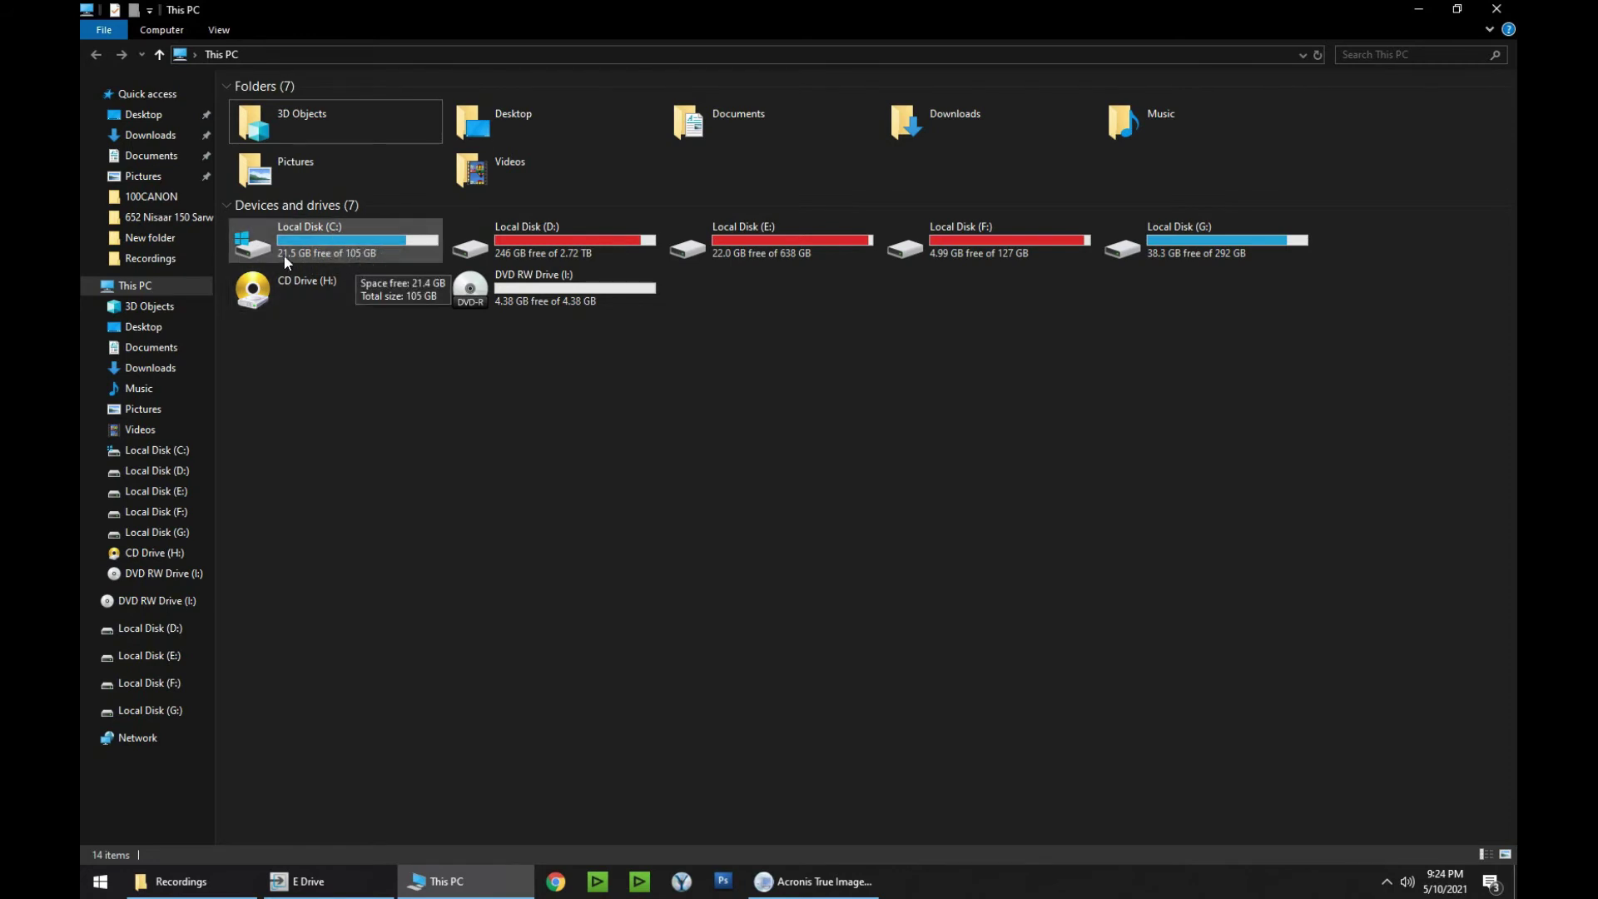
left_click(857, 876)
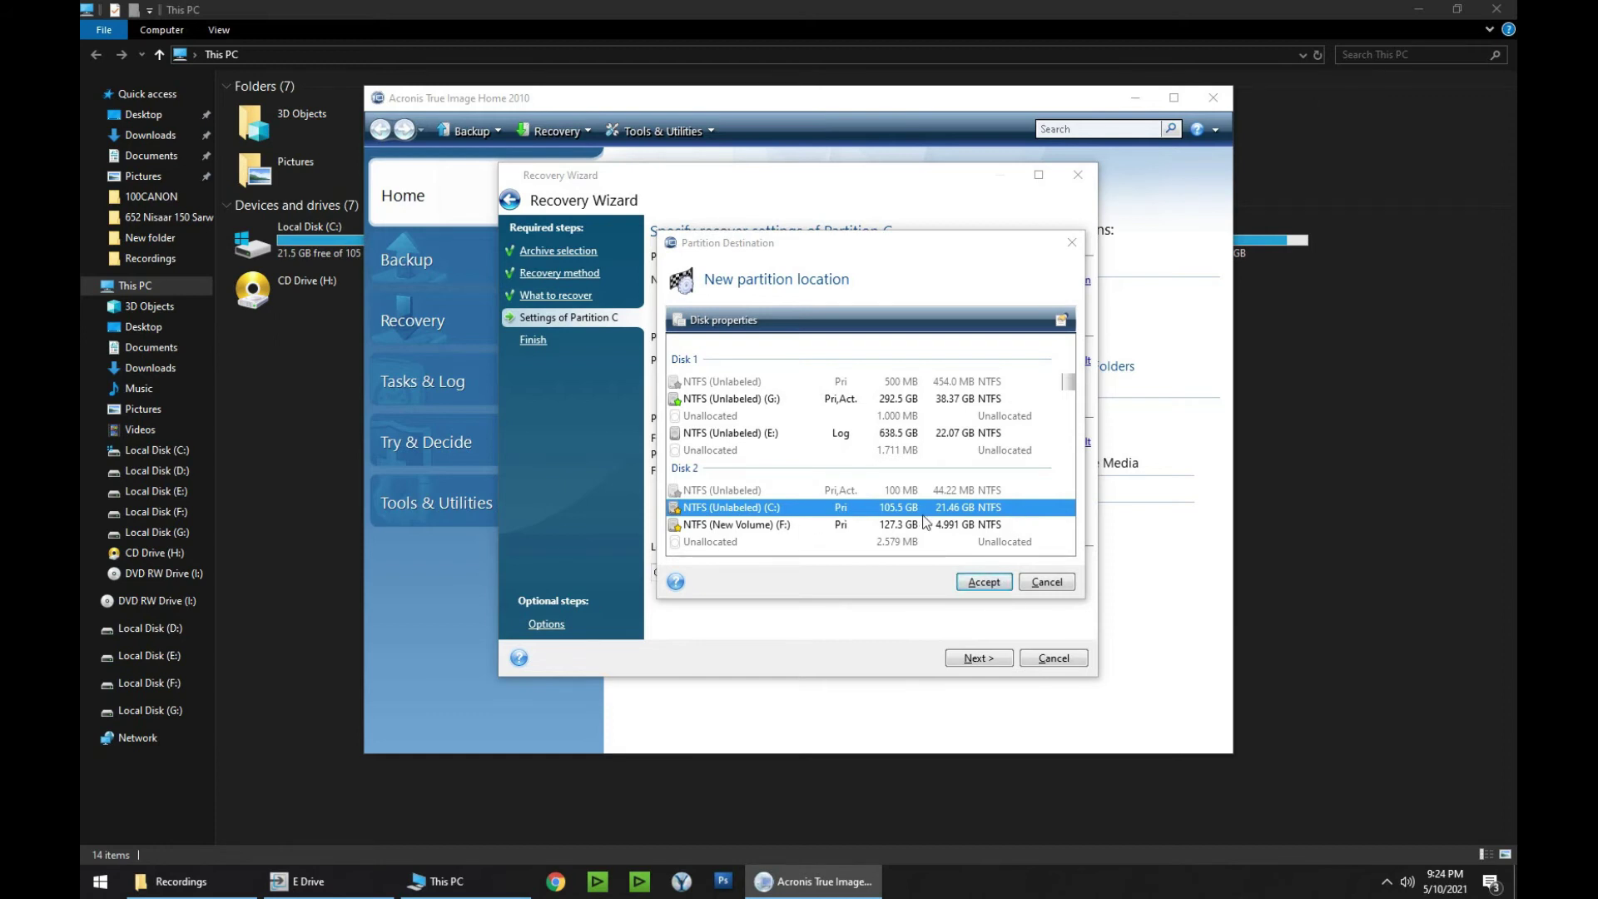
left_click(983, 583)
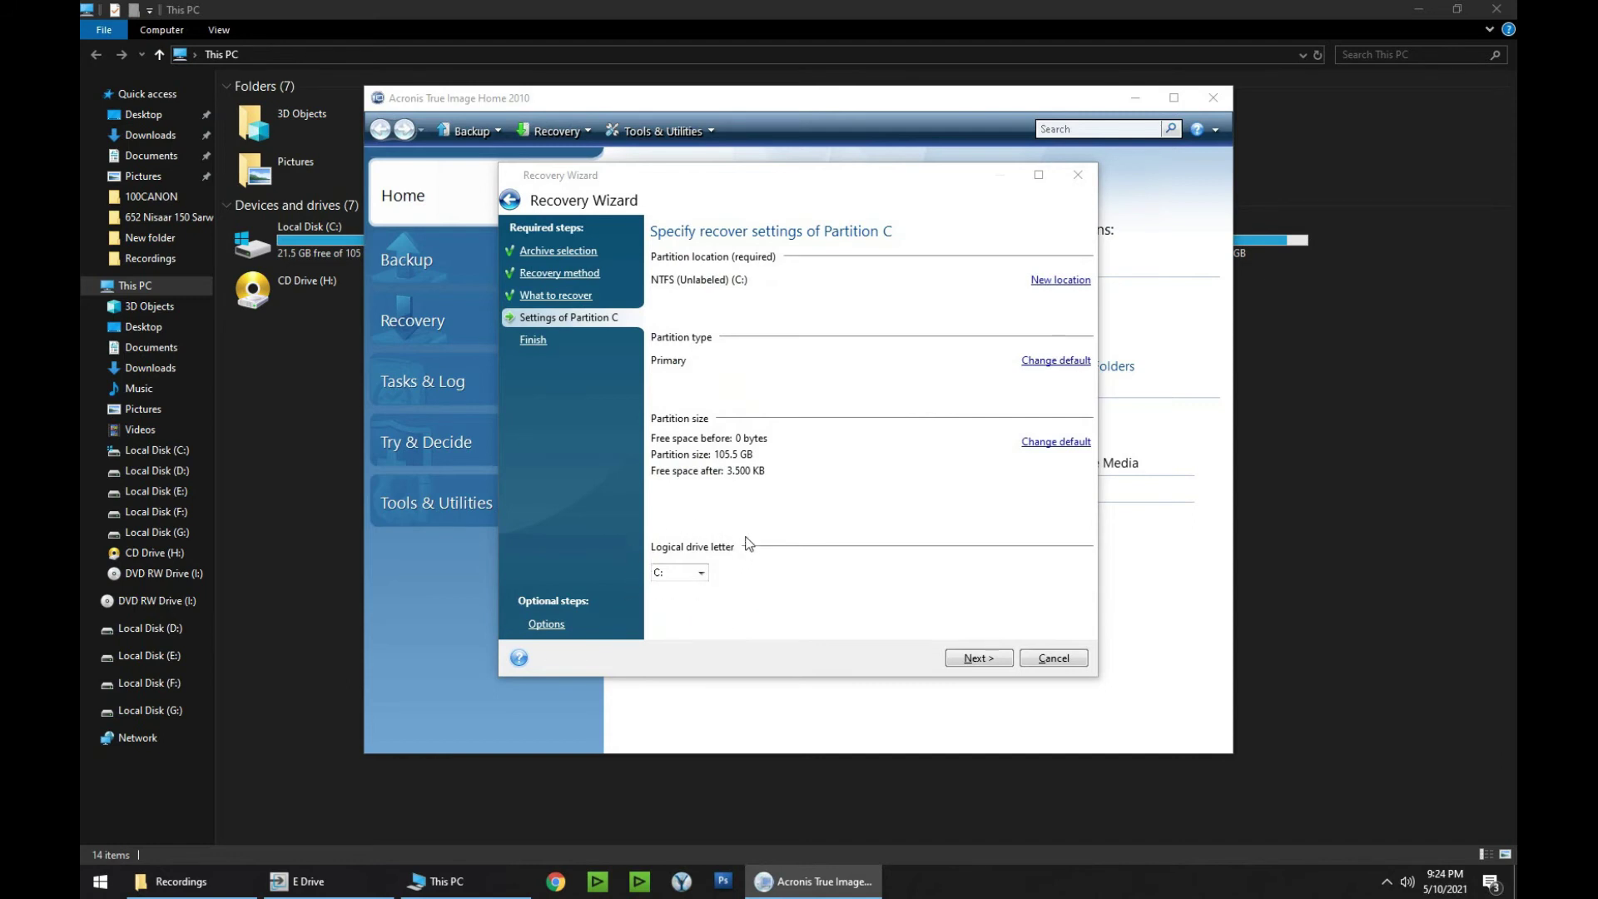
Step: Keep logical drive letter C:, start the recovery and set the computer to shut down after completion
left_click_drag(663, 572, 669, 587)
left_click(970, 659)
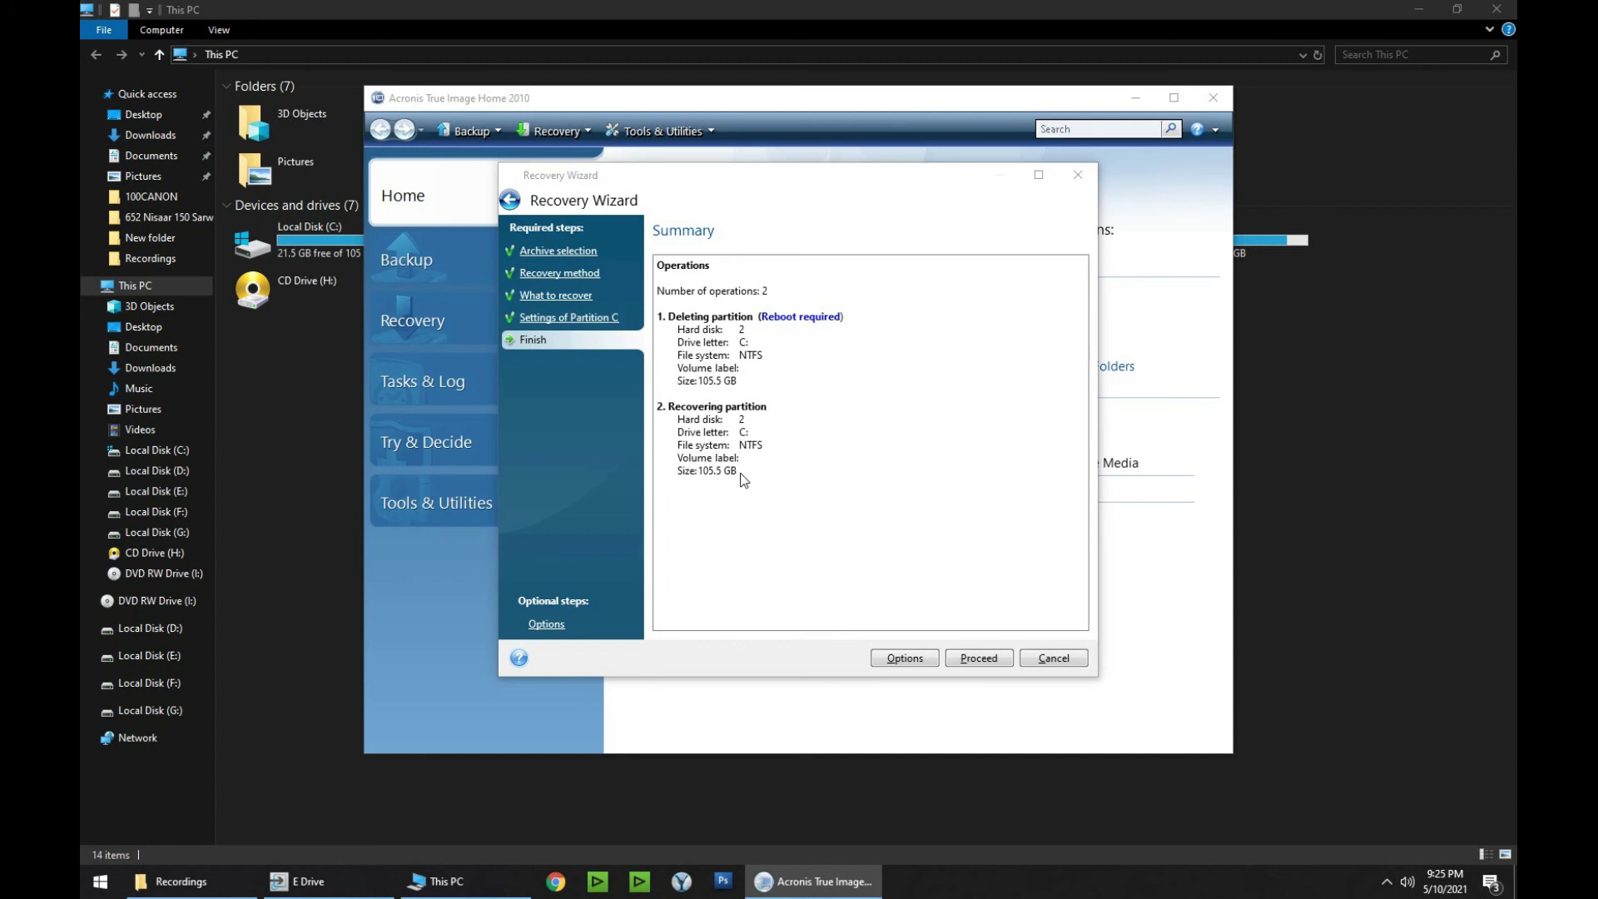
left_click(980, 659)
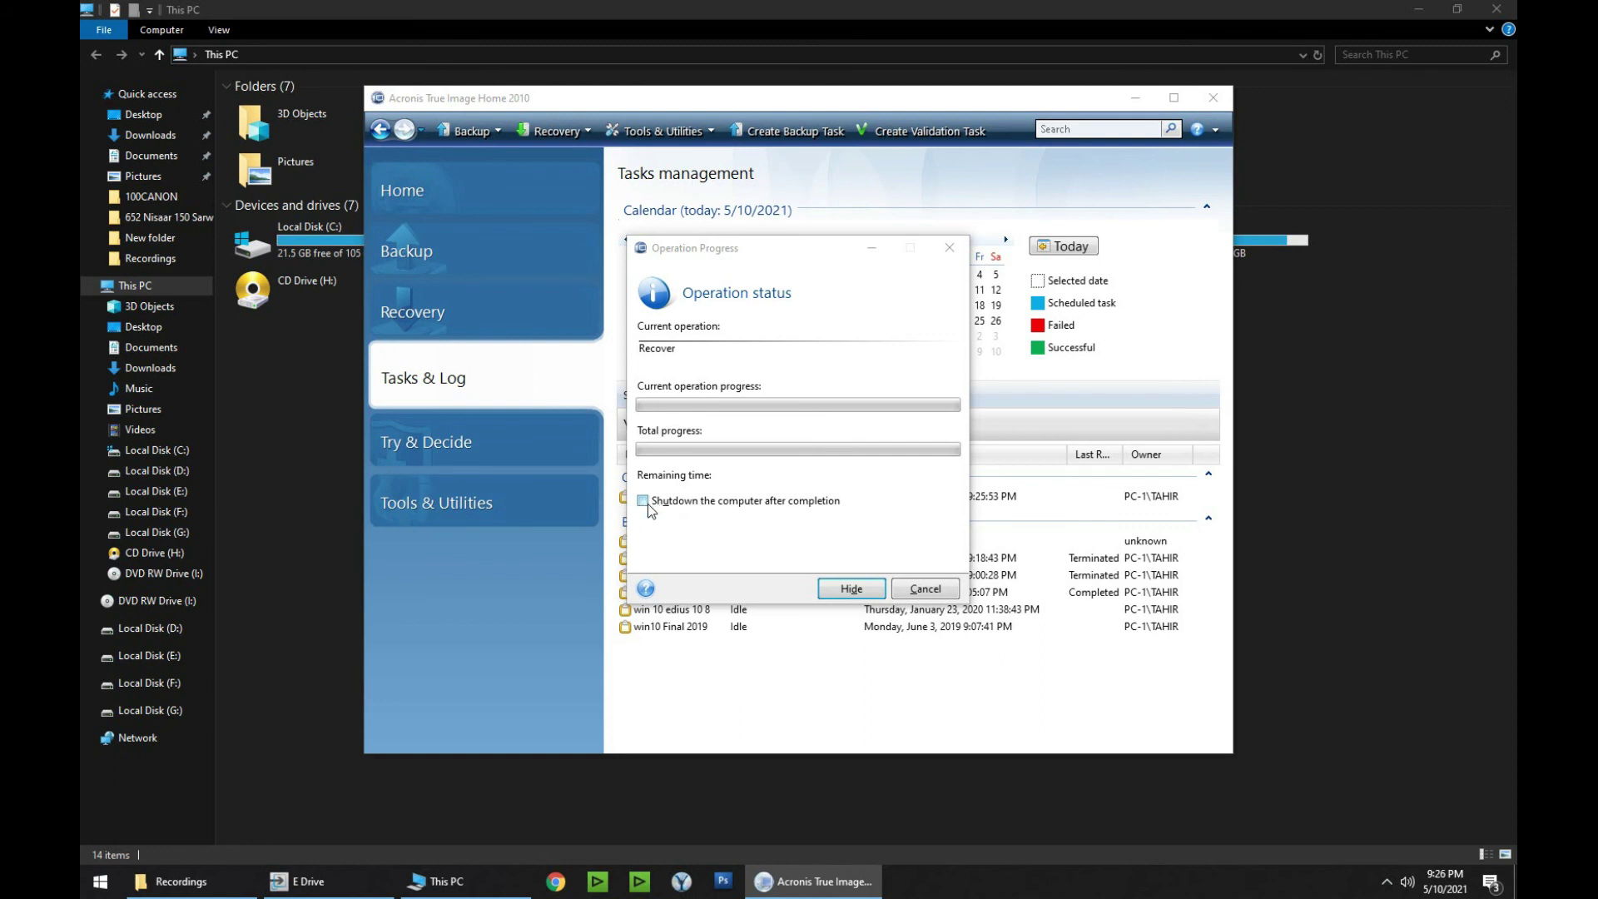
left_click(643, 501)
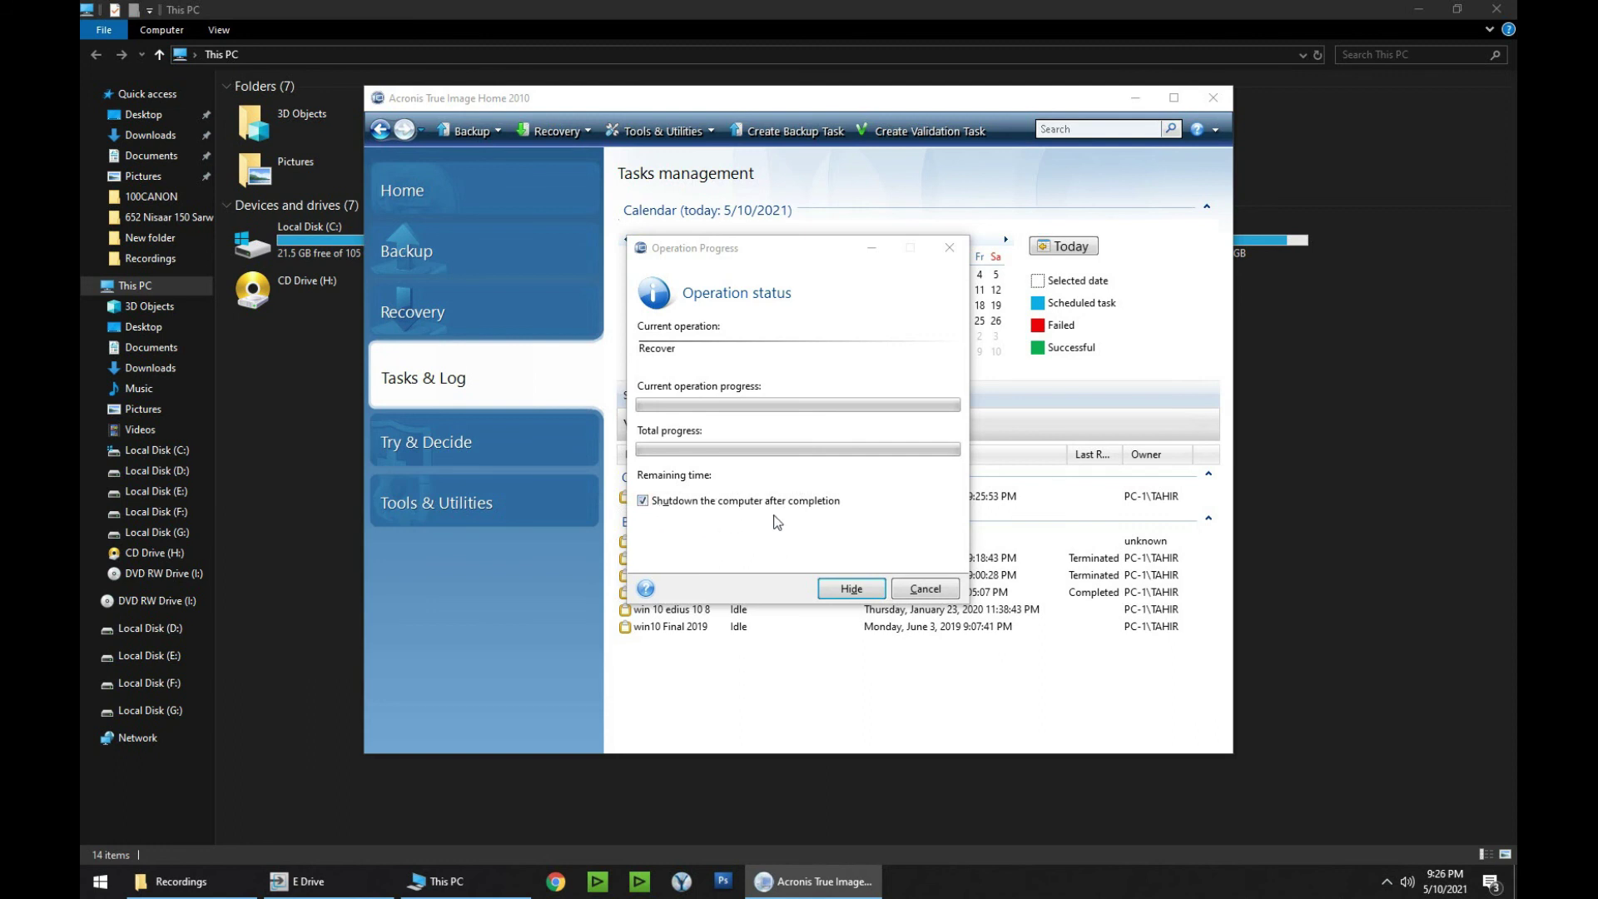